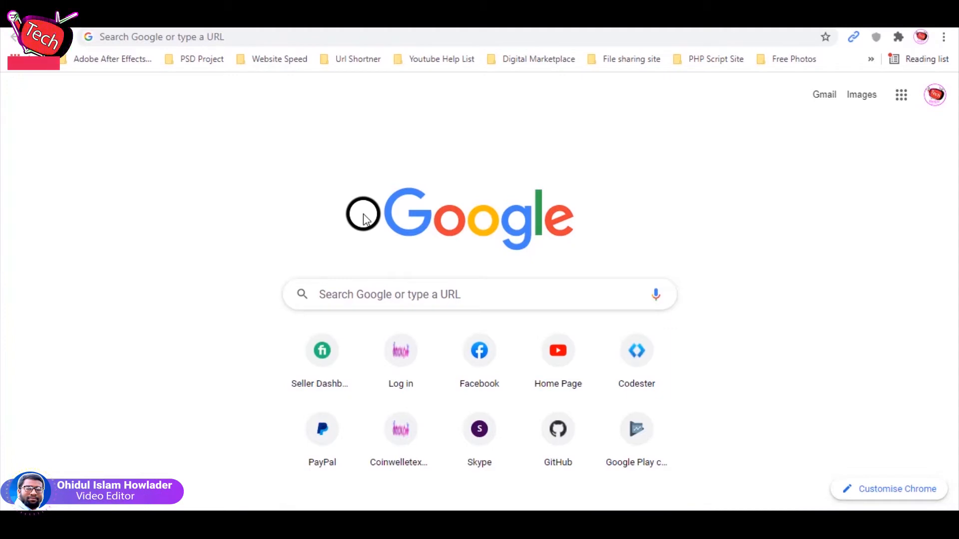
Step: Open YouTube's account settings and go to the channel status and features
{"action": "left_click", "coordinate": [565, 369]}
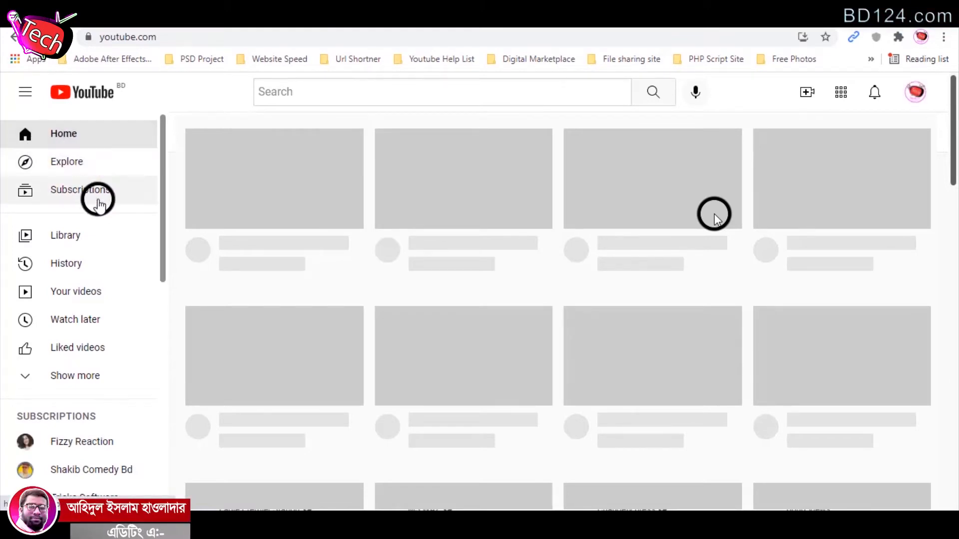
{"action": "scroll", "coordinate": [96, 199], "scroll_direction": "down", "scroll_amount": 10}
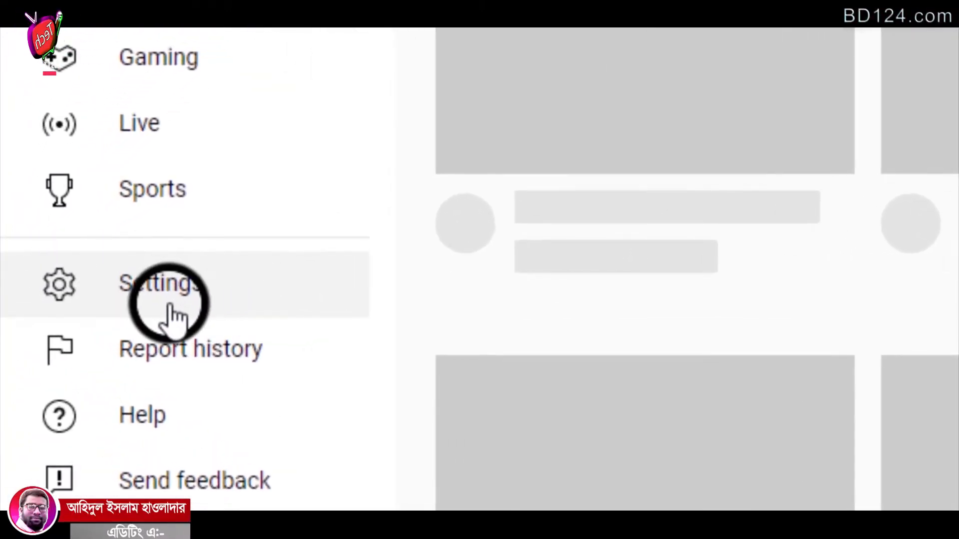
{"action": "left_click", "coordinate": [165, 290]}
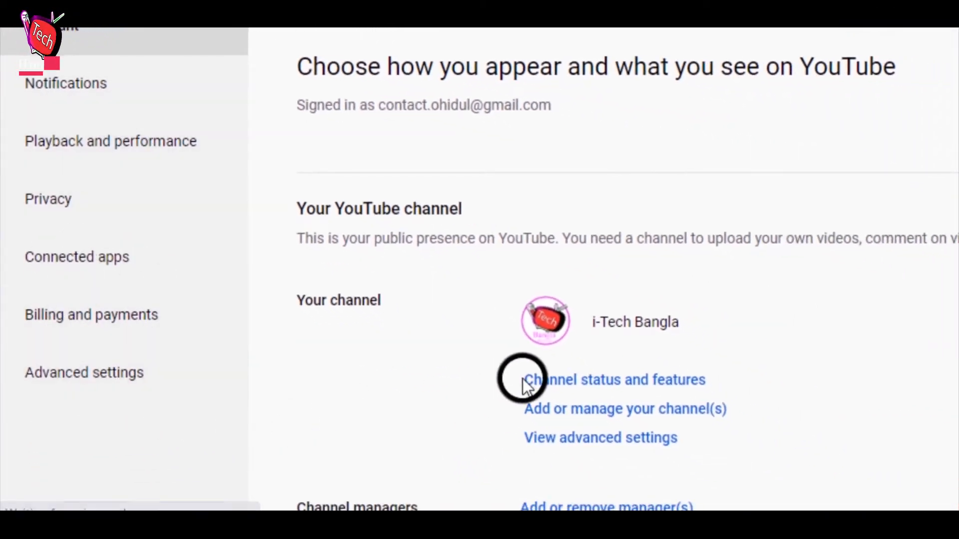
{"action": "left_click", "coordinate": [628, 379]}
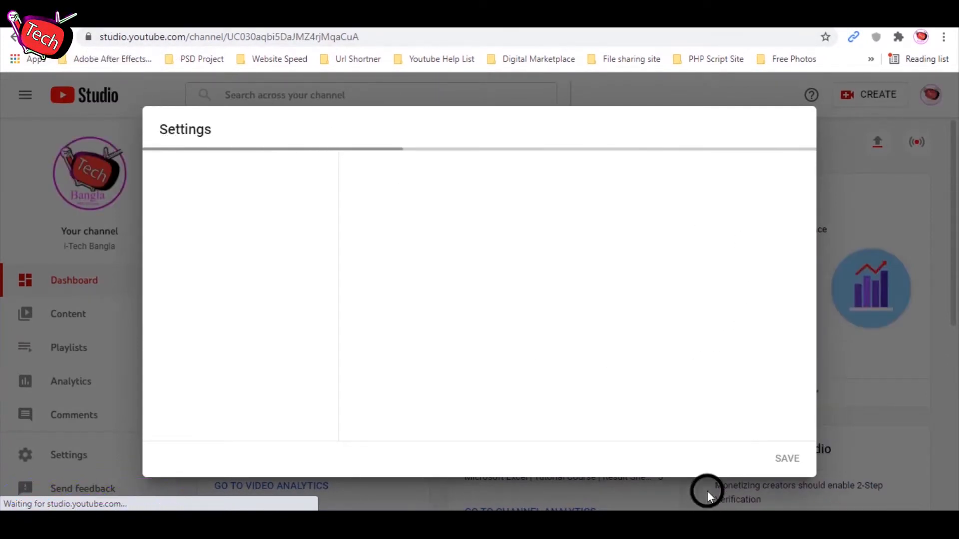
Step: Dismiss the Studio settings dialog and open the channel's Audio library
{"action": "left_click", "coordinate": [735, 458]}
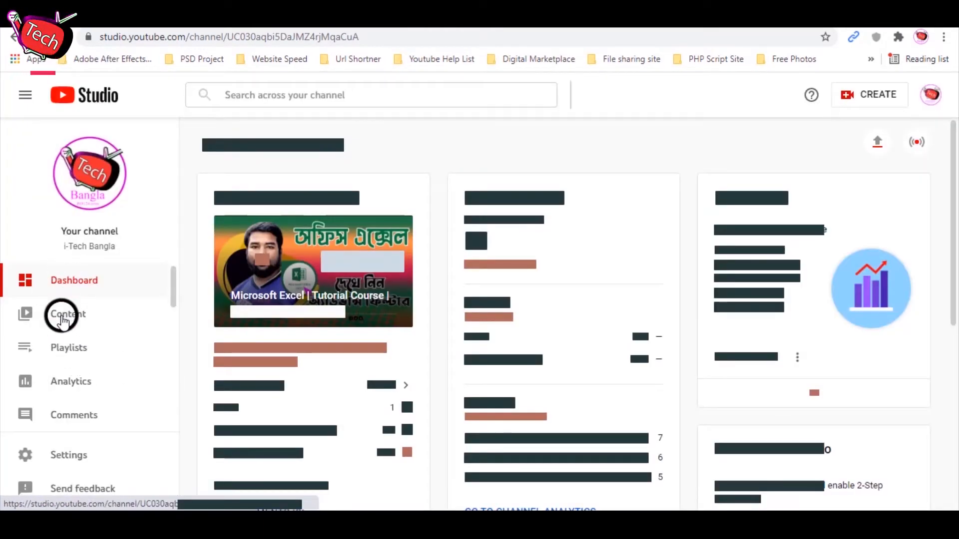
{"action": "scroll", "coordinate": [75, 299], "scroll_direction": "down", "scroll_amount": 5}
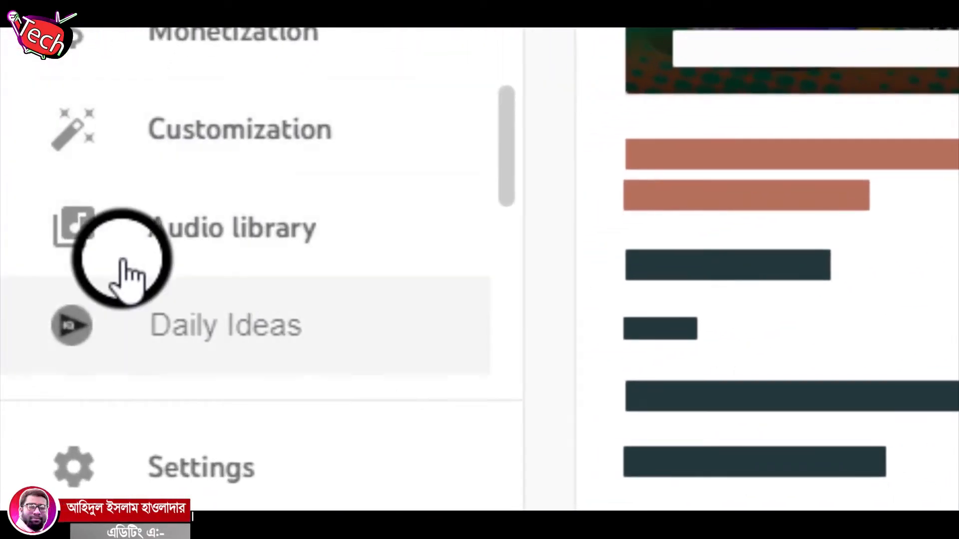
{"action": "left_click", "coordinate": [248, 248]}
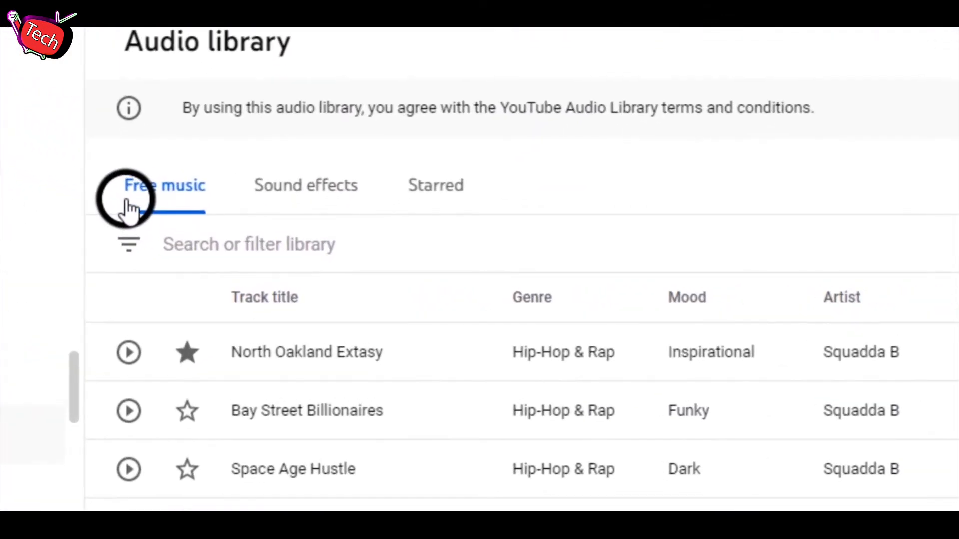
Step: Examine the Audio library's terms notice, its filter options and the list of free music tracks
{"action": "left_click_drag", "start_coordinate": [178, 109], "coordinate": [477, 106]}
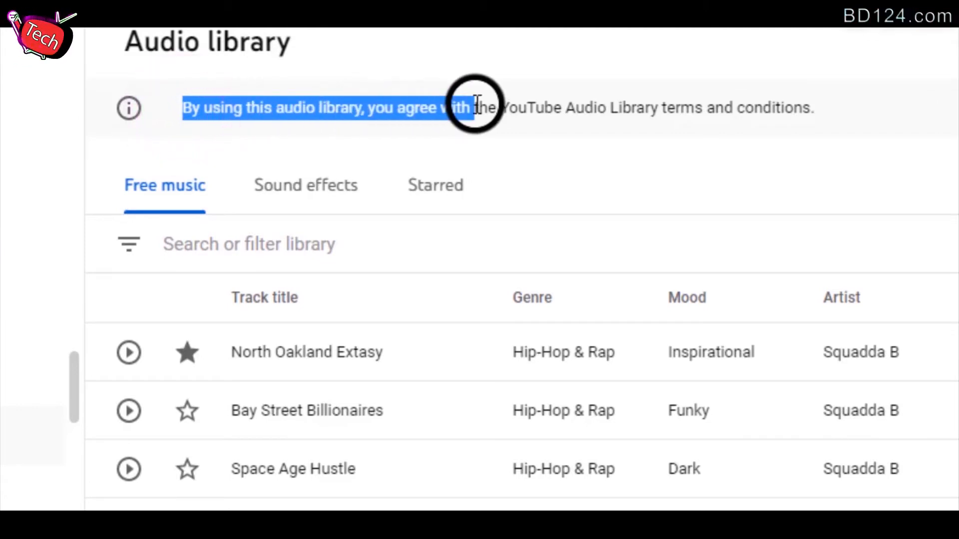
{"action": "left_click", "coordinate": [310, 105]}
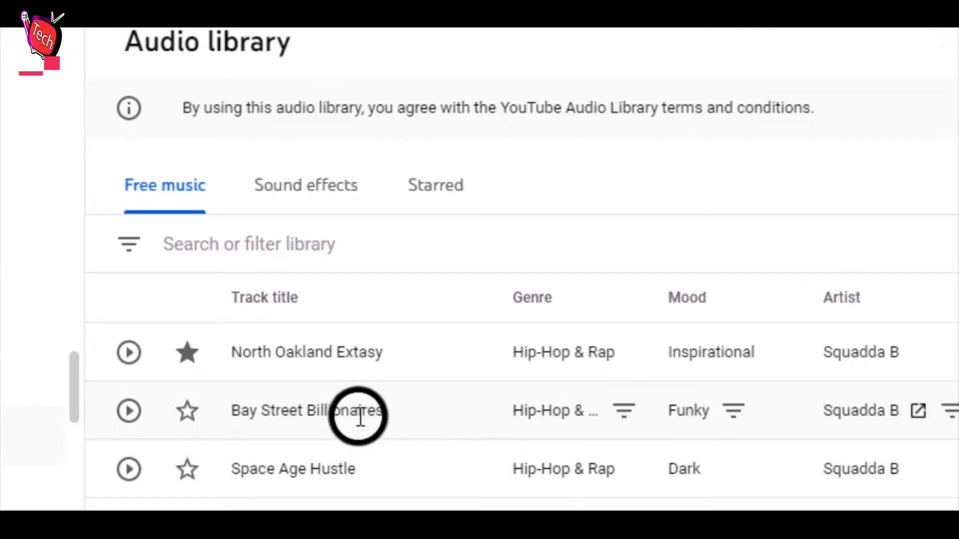
{"action": "left_click", "coordinate": [222, 238]}
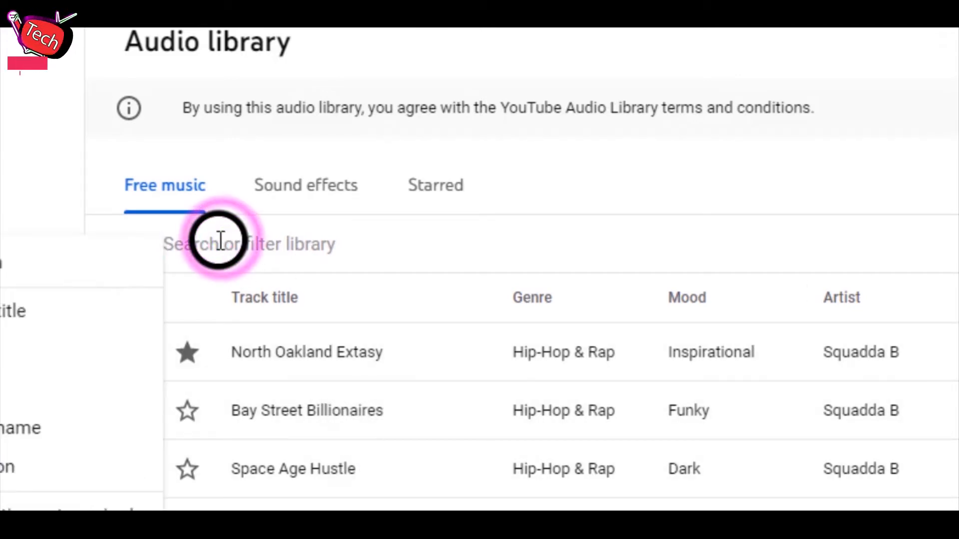
{"action": "left_click", "coordinate": [587, 141]}
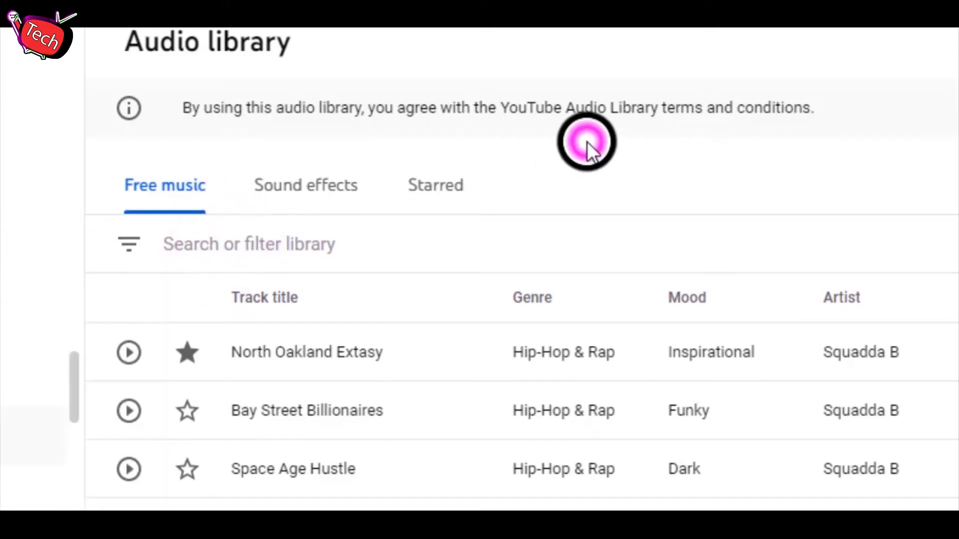
{"action": "scroll", "coordinate": [795, 443], "scroll_direction": "down", "scroll_amount": 10}
{"action": "scroll", "coordinate": [839, 502], "scroll_direction": "down", "scroll_amount": 3}
{"action": "scroll", "coordinate": [884, 387], "scroll_direction": "up", "scroll_amount": 7}
{"action": "scroll", "coordinate": [884, 389], "scroll_direction": "up", "scroll_amount": 8}
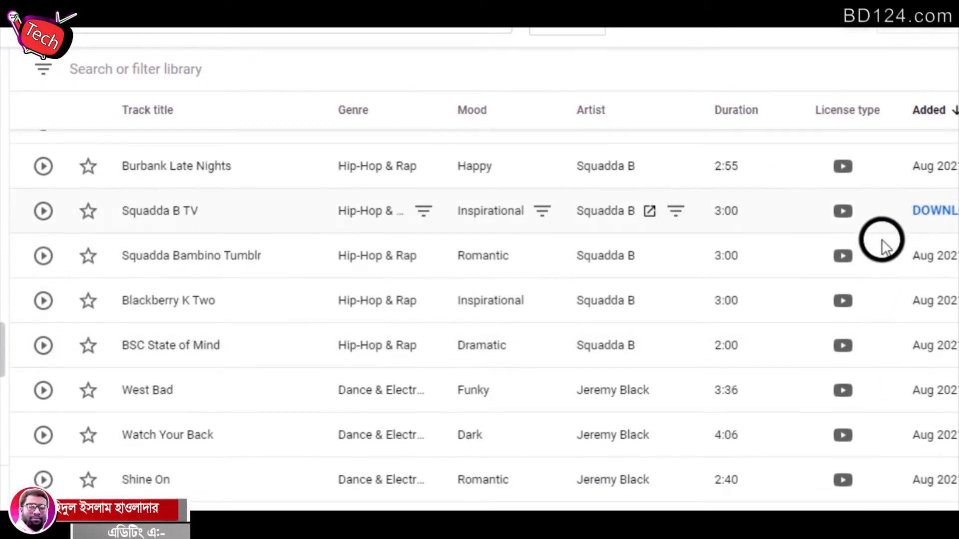
{"action": "scroll", "coordinate": [306, 325], "scroll_direction": "up", "scroll_amount": 8}
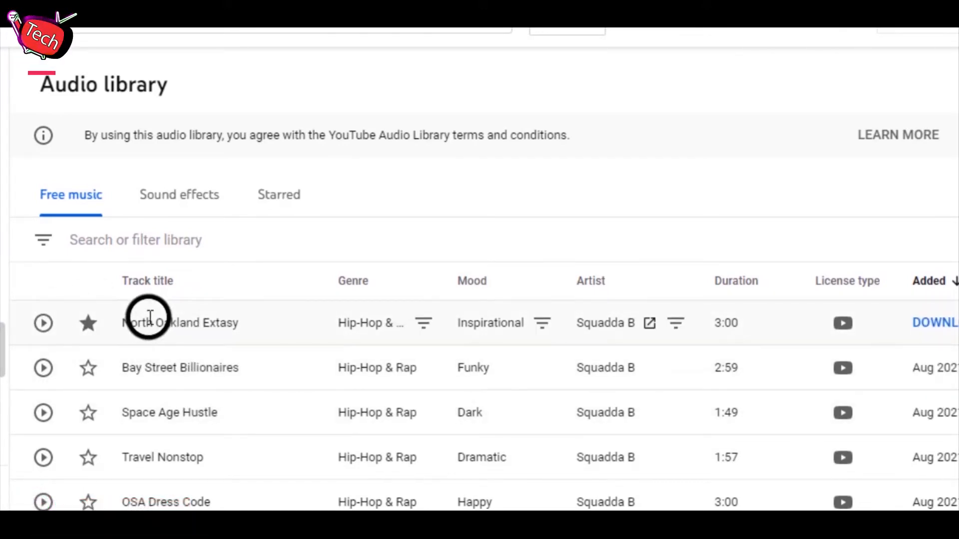
Step: Preview the North Oakland Extasy track and read its license details, including the attribution requirement
{"action": "left_click", "coordinate": [43, 325]}
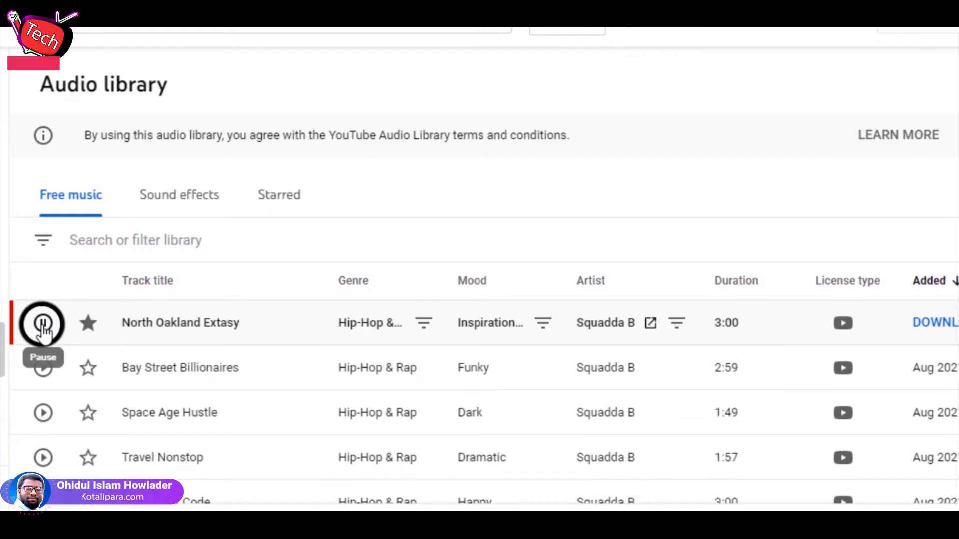
{"action": "left_click", "coordinate": [43, 324]}
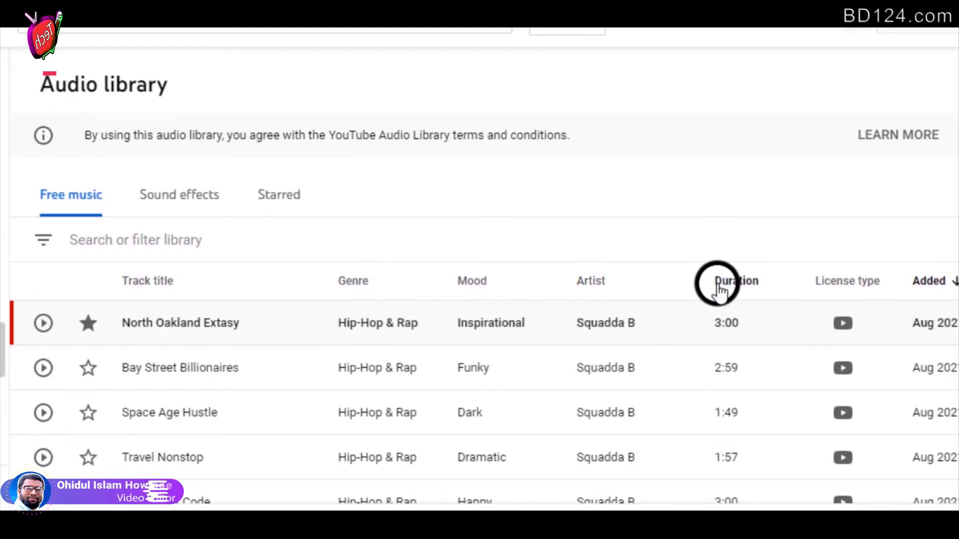
{"action": "mouse_move", "coordinate": [869, 282]}
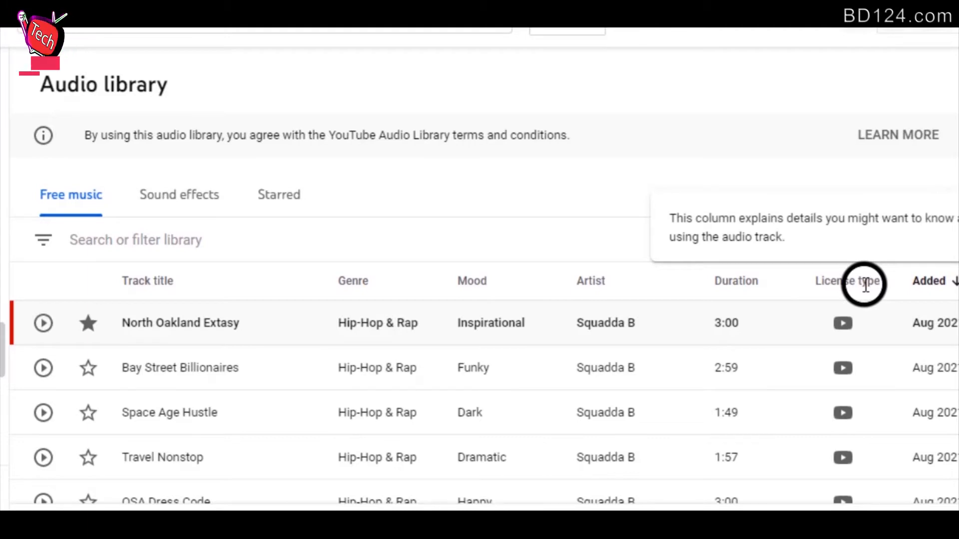
{"action": "mouse_move", "coordinate": [840, 325]}
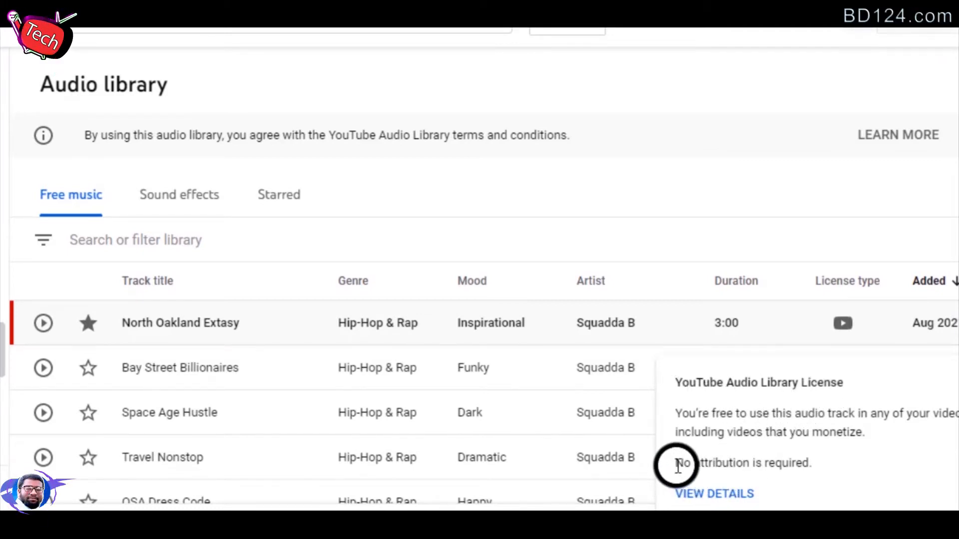
{"action": "left_click_drag", "start_coordinate": [676, 463], "coordinate": [700, 463]}
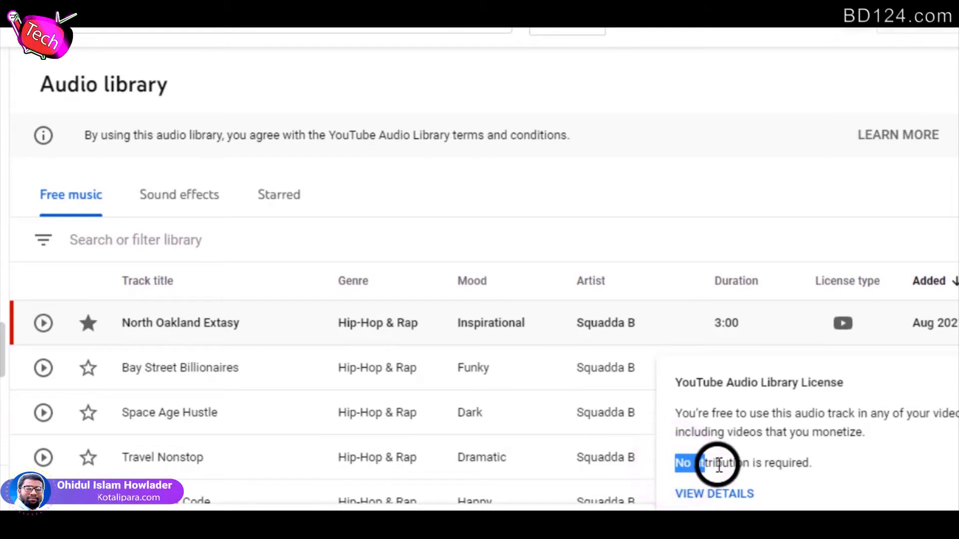
{"action": "left_click_drag", "start_coordinate": [764, 461], "coordinate": [826, 458]}
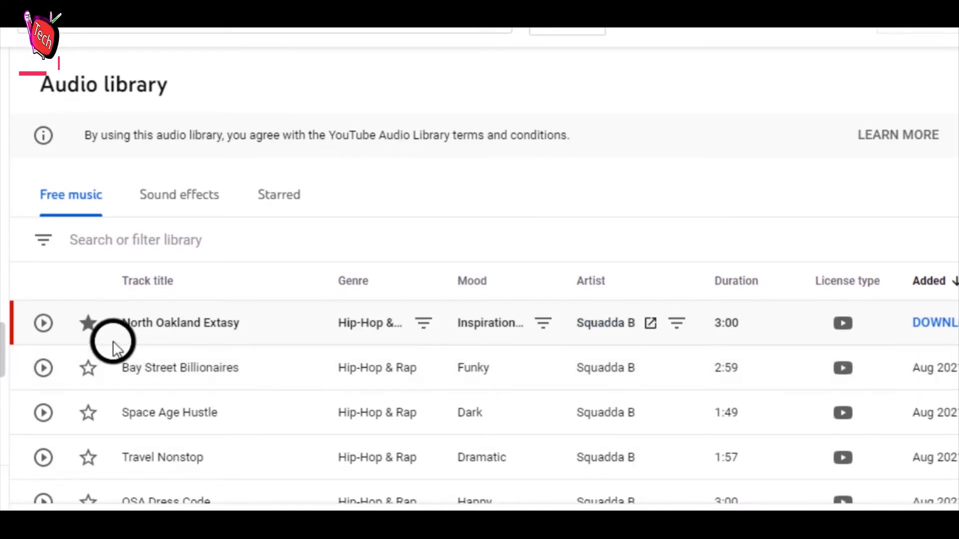
Step: Download North Oakland Extasy and star Bay Street Billionaires, finishing on the list of starred tracks
{"action": "left_click", "coordinate": [923, 322]}
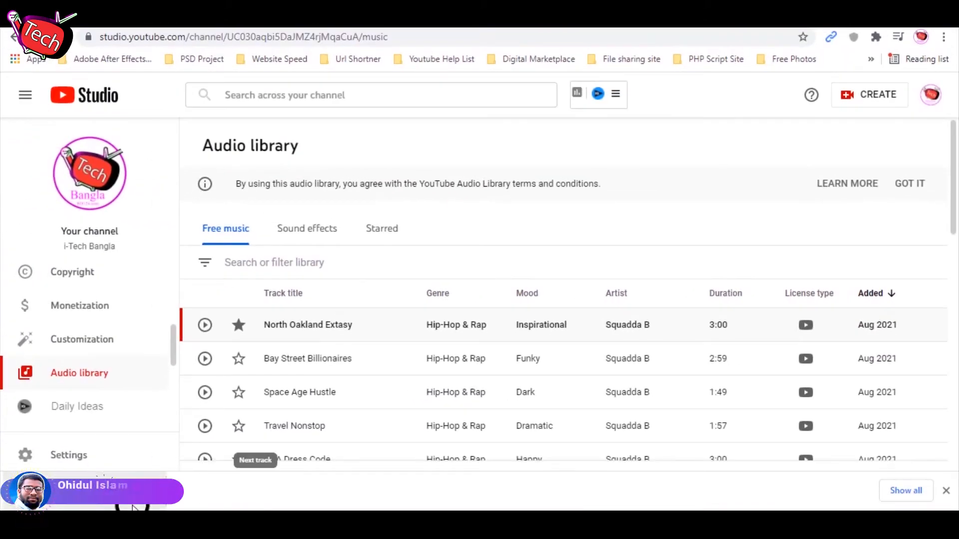
{"action": "left_click", "coordinate": [238, 360]}
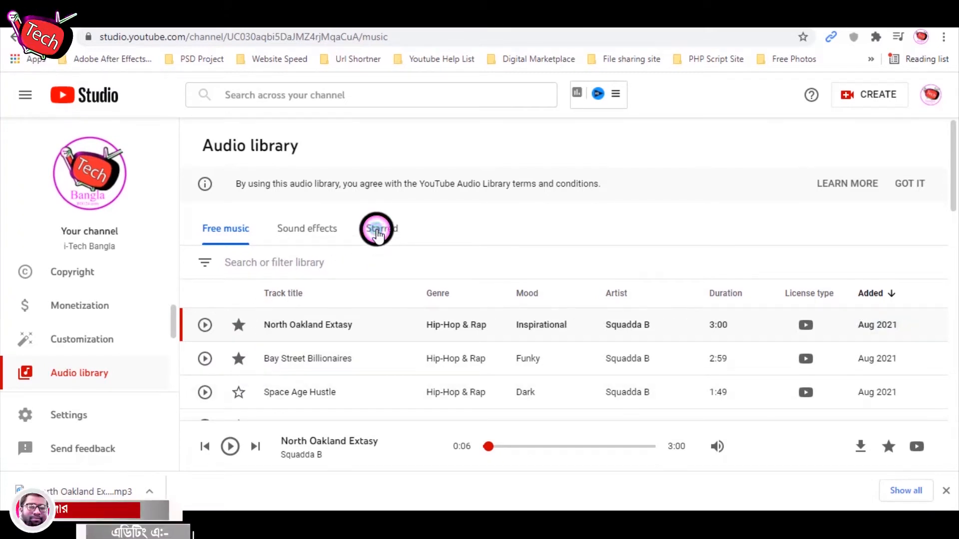
{"action": "left_click", "coordinate": [378, 231]}
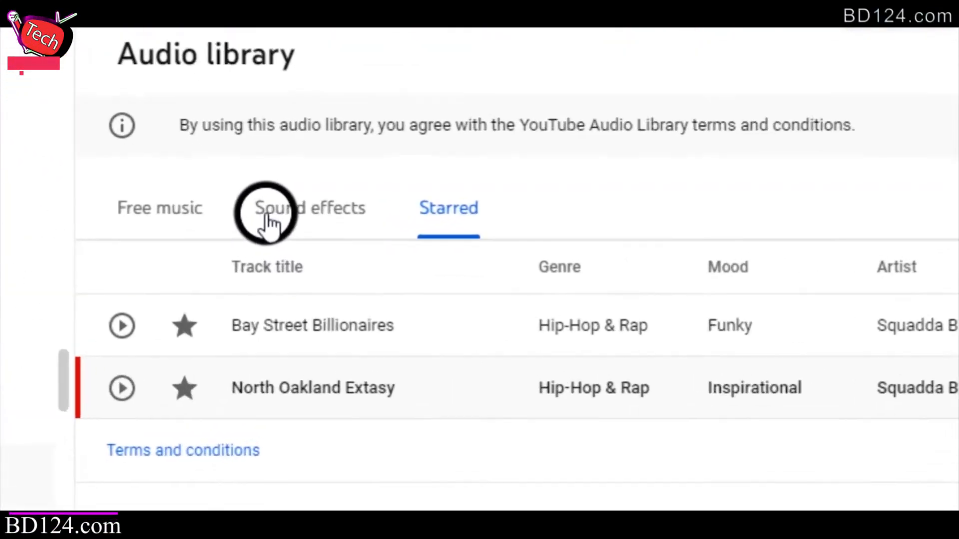
Step: Show the library's sound effects and preview the Straw Squeak effect
{"action": "left_click", "coordinate": [325, 204]}
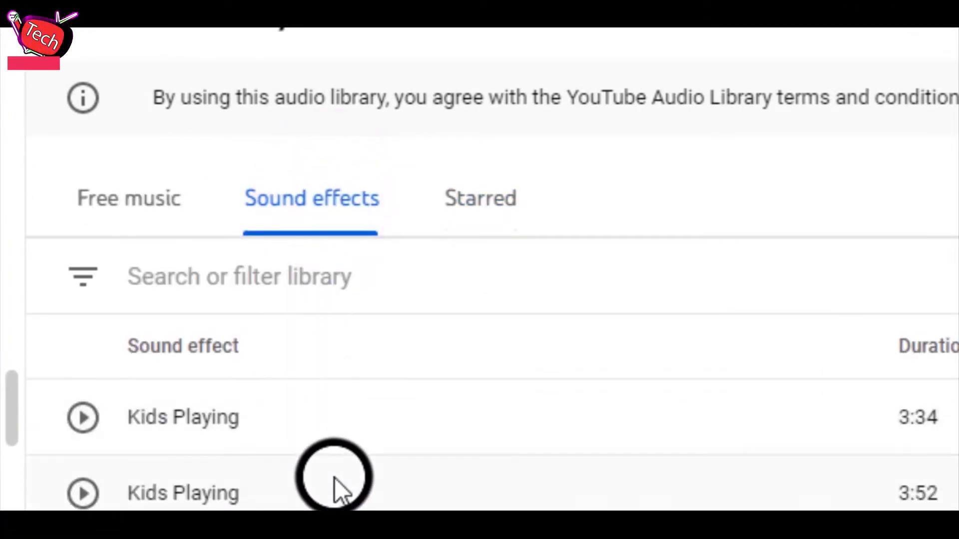
{"action": "scroll", "coordinate": [334, 478], "scroll_direction": "down", "scroll_amount": 10}
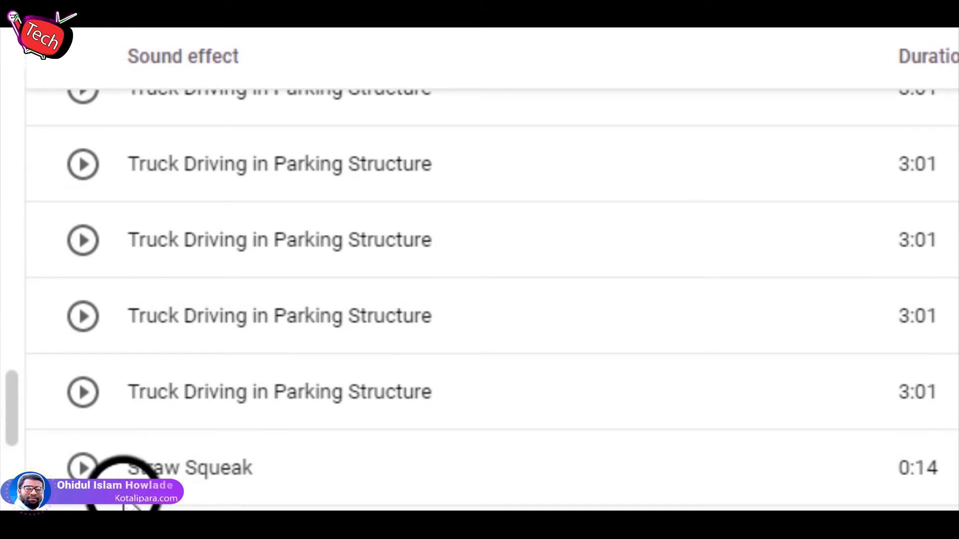
{"action": "left_click", "coordinate": [83, 467]}
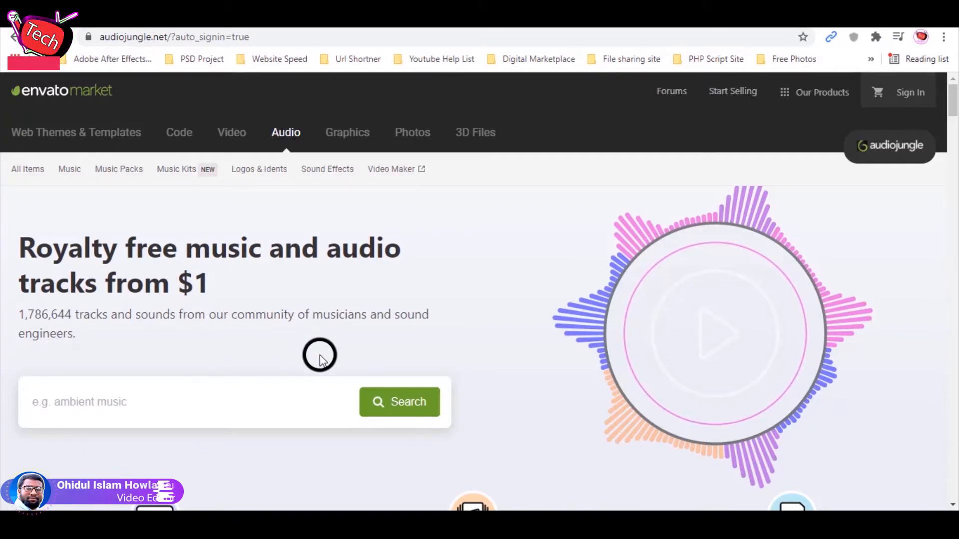
Step: Open the full list of featured music items on AudioJungle and look over the Featured Files
{"action": "scroll", "coordinate": [327, 358], "scroll_direction": "down", "scroll_amount": 10}
{"action": "scroll", "coordinate": [450, 397], "scroll_direction": "down", "scroll_amount": 10}
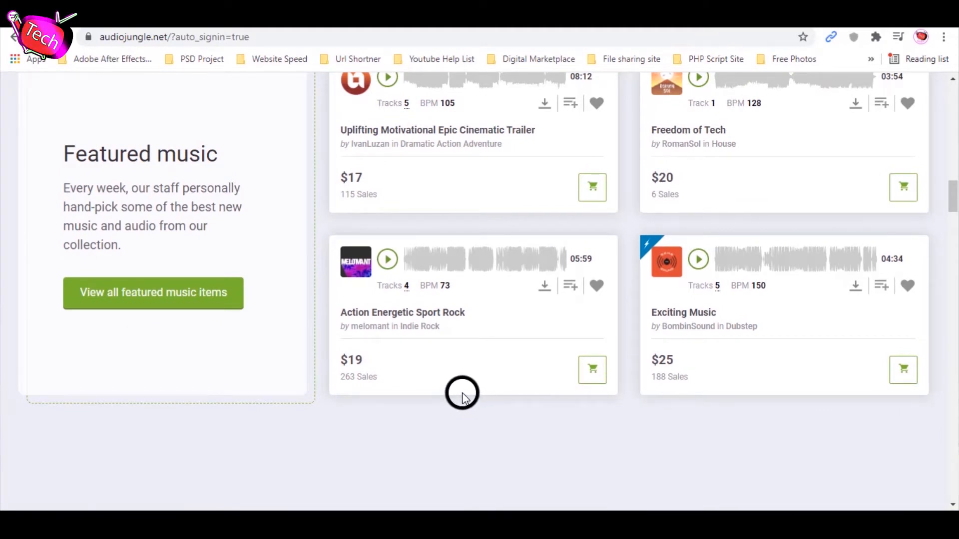
{"action": "left_click", "coordinate": [183, 301]}
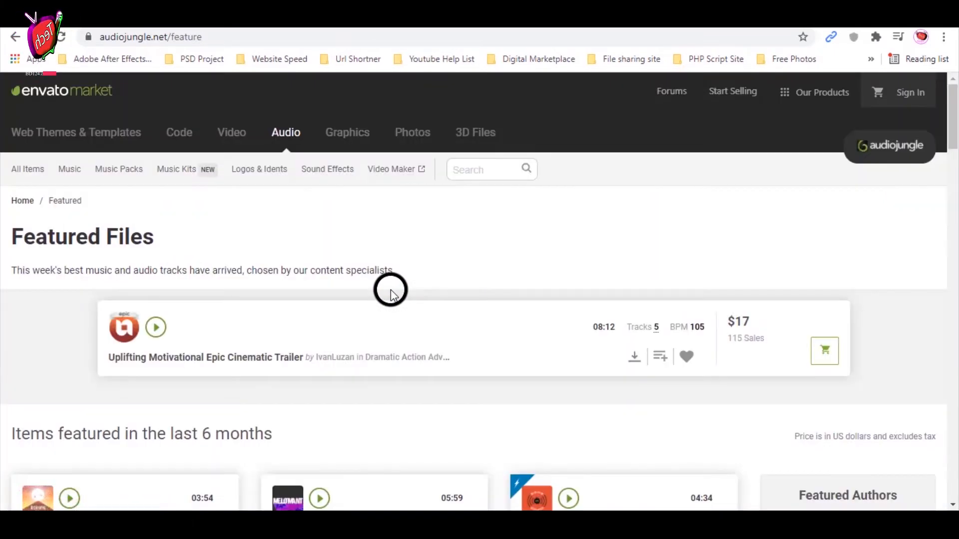
{"action": "scroll", "coordinate": [560, 309], "scroll_direction": "down", "scroll_amount": 3}
{"action": "scroll", "coordinate": [554, 312], "scroll_direction": "down", "scroll_amount": 2}
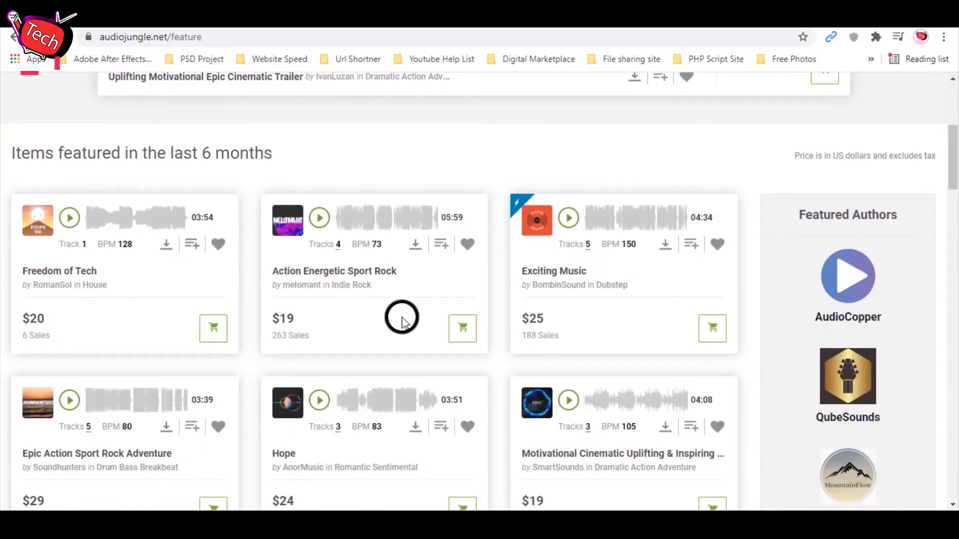
{"action": "scroll", "coordinate": [435, 312], "scroll_direction": "up", "scroll_amount": 5}
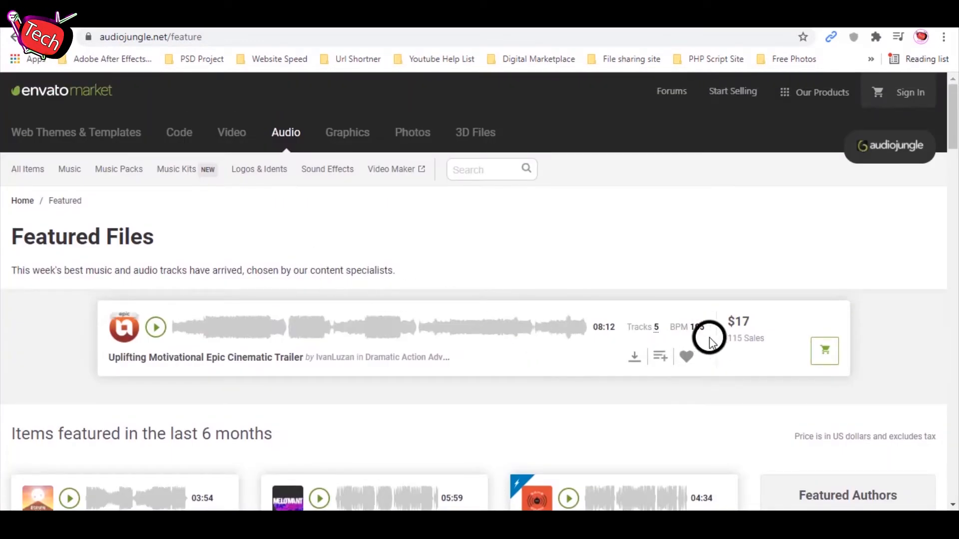
Step: Preview the featured tracks Action Energetic Sport Rock and Hope
{"action": "scroll", "coordinate": [514, 279], "scroll_direction": "down", "scroll_amount": 5}
{"action": "left_click", "coordinate": [318, 217]}
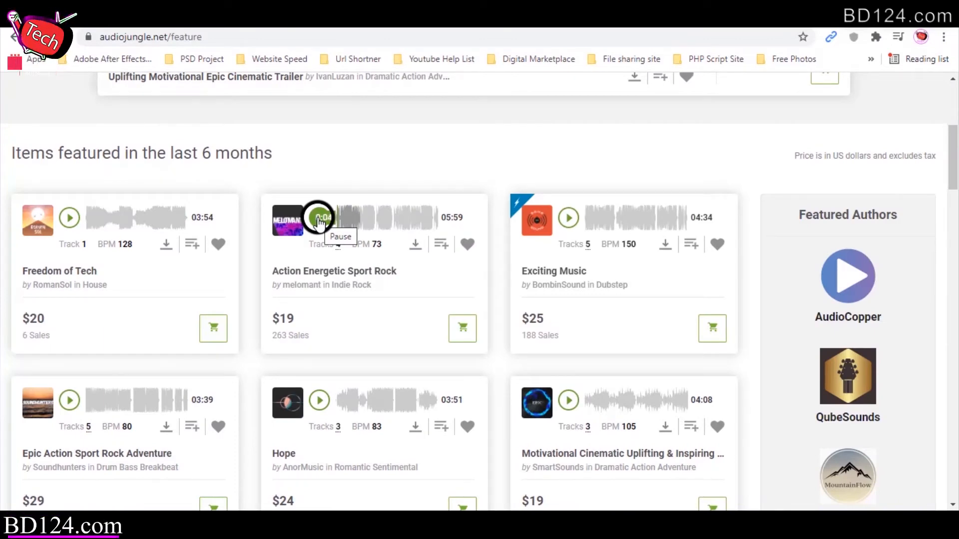
{"action": "scroll", "coordinate": [432, 364], "scroll_direction": "down", "scroll_amount": 3}
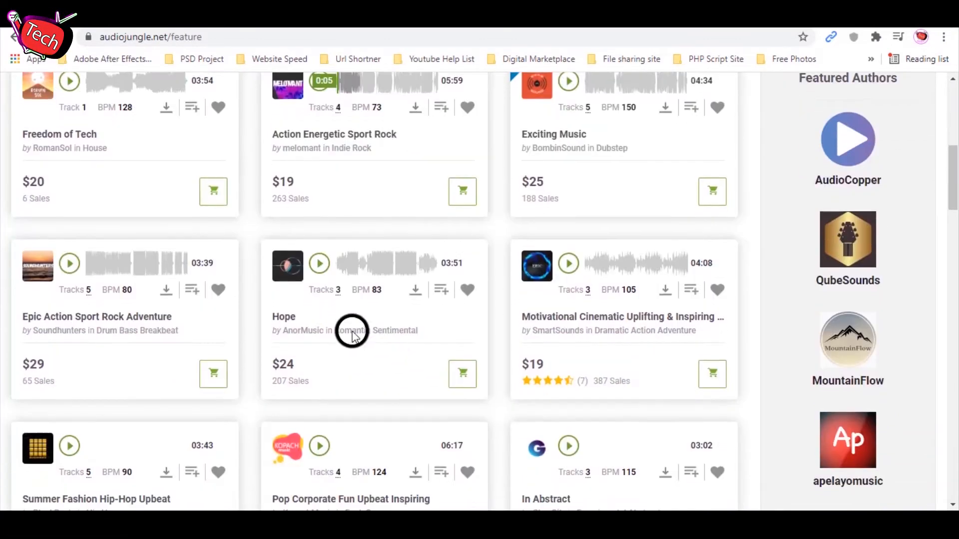
{"action": "left_click", "coordinate": [321, 269]}
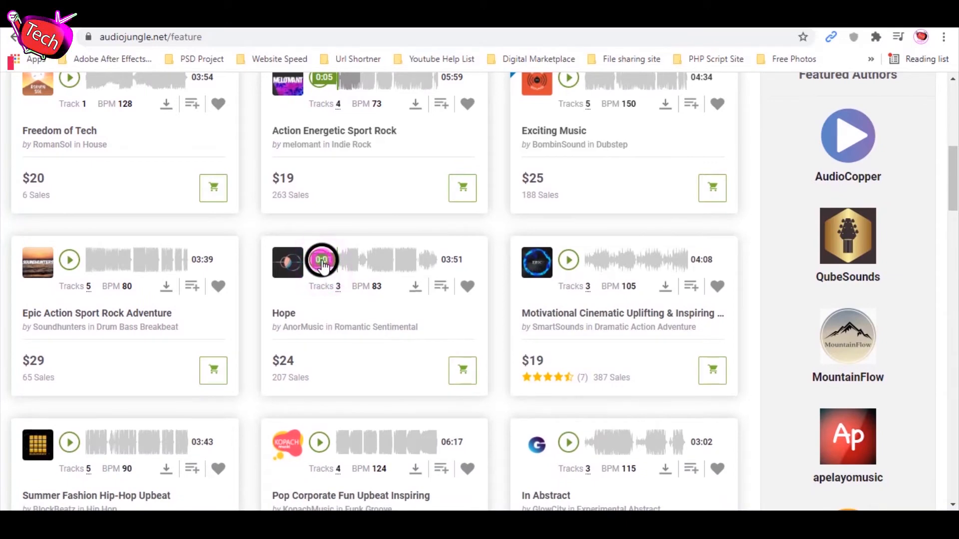
Step: Open the item page of the track Hope and check its price and number of sales
{"action": "left_click", "coordinate": [279, 263]}
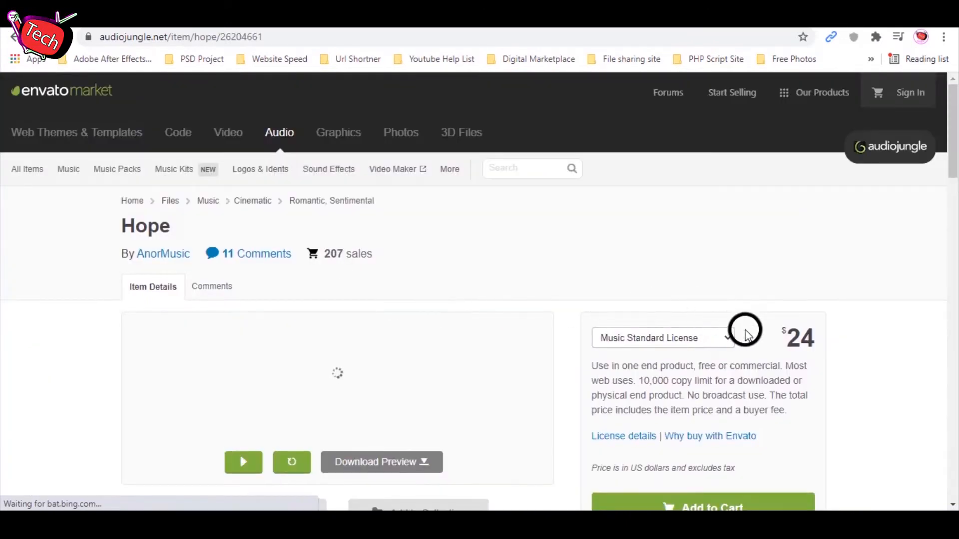
{"action": "left_click", "coordinate": [781, 340]}
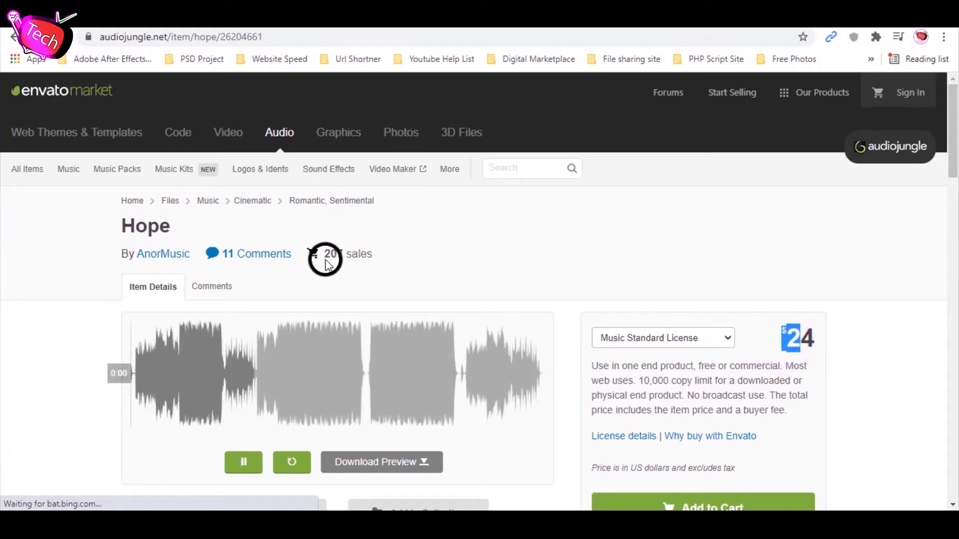
{"action": "left_click_drag", "start_coordinate": [323, 256], "coordinate": [358, 254]}
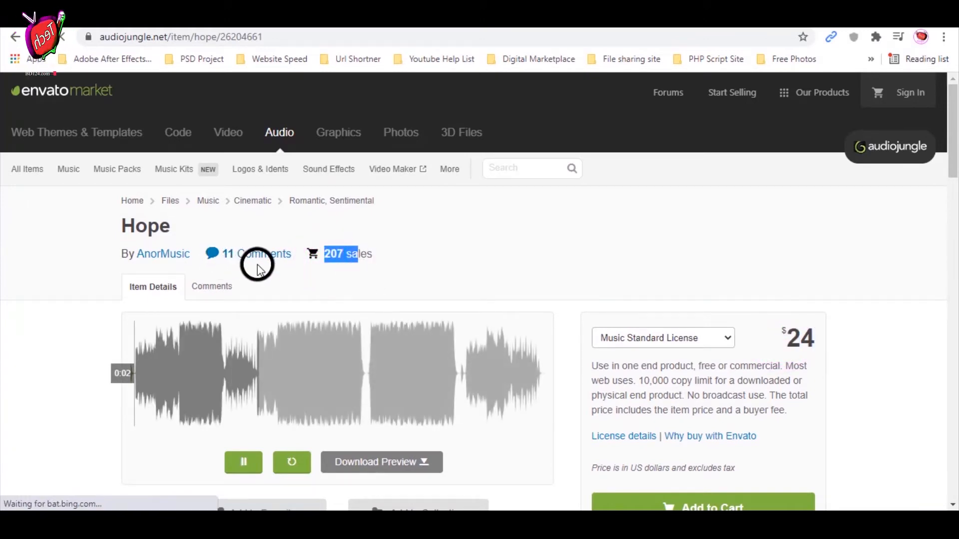
Step: Look further down the Hope item page on AudioJungle and pause its audio preview
{"action": "scroll", "coordinate": [280, 300], "scroll_direction": "down", "scroll_amount": 3}
{"action": "scroll", "coordinate": [270, 290], "scroll_direction": "down", "scroll_amount": 1}
{"action": "left_click", "coordinate": [243, 251]}
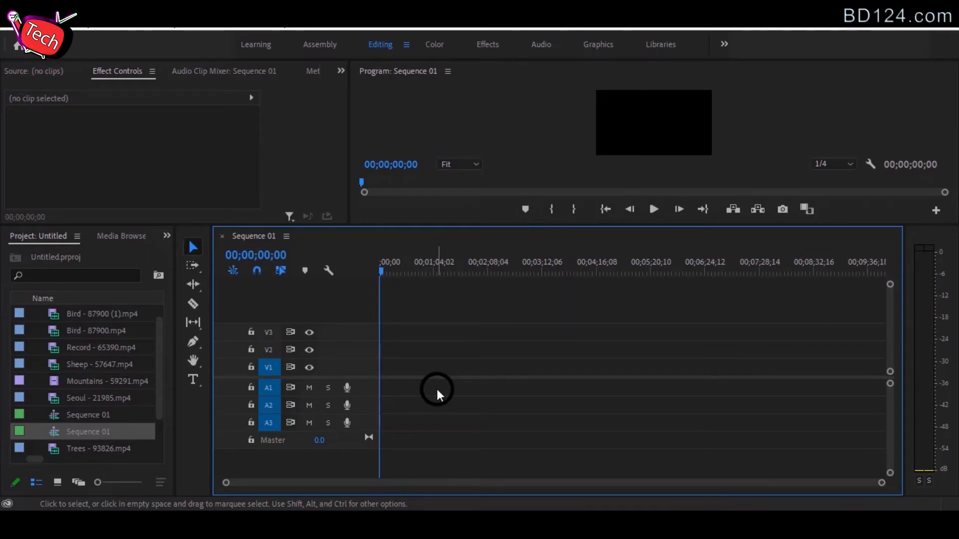
Step: Switch to Premiere Pro, show the Import dialog with the Testing footage folder, and close it without importing anything
{"action": "key", "text": "ctrl+i"}
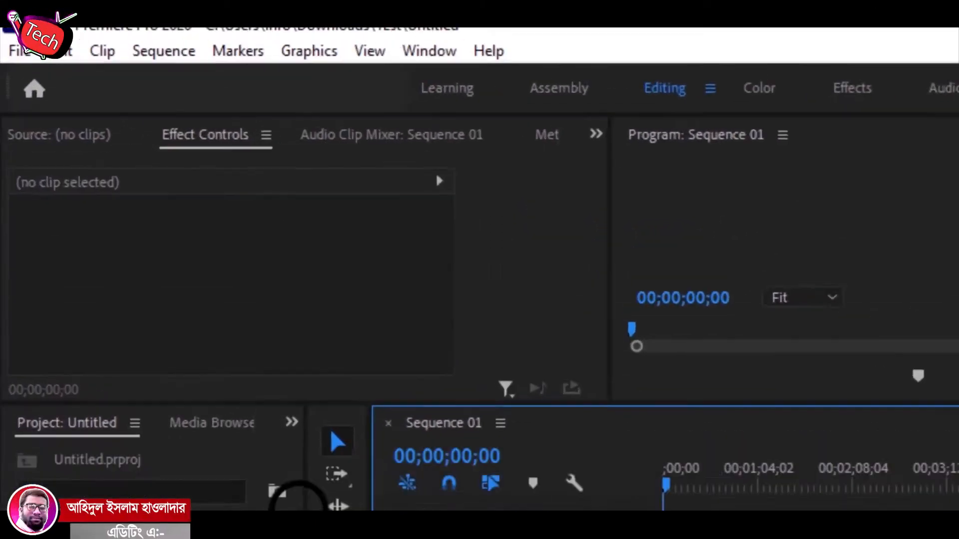
{"action": "left_click", "coordinate": [24, 100]}
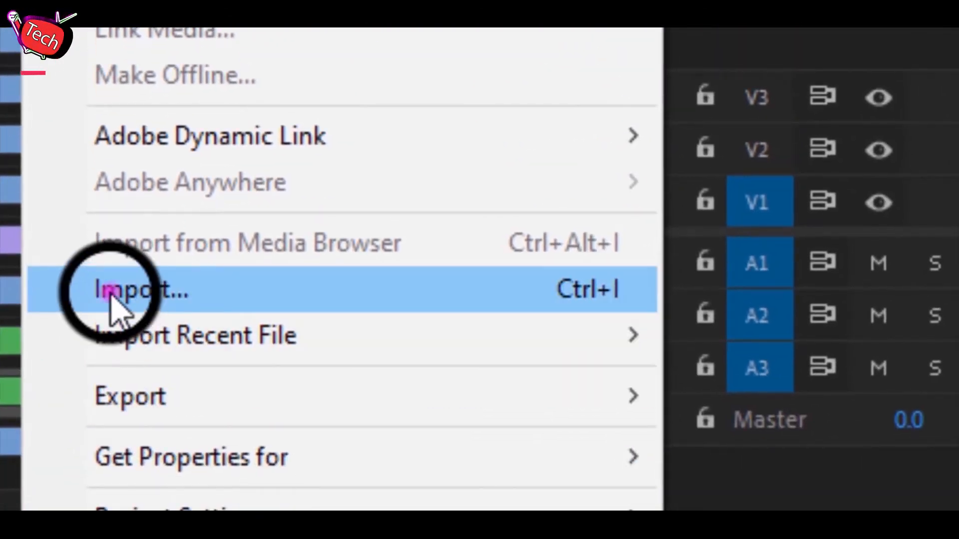
{"action": "left_click", "coordinate": [111, 294]}
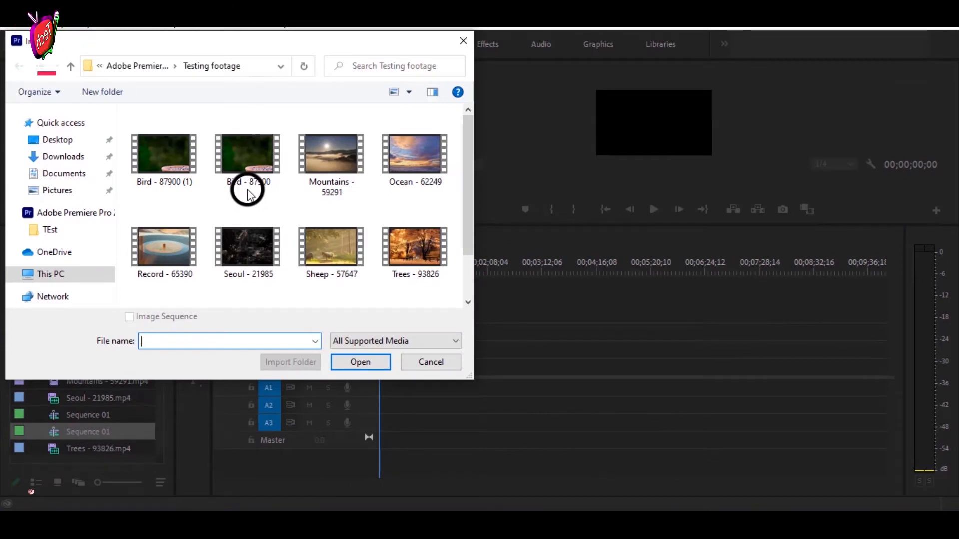
{"action": "left_click", "coordinate": [446, 369]}
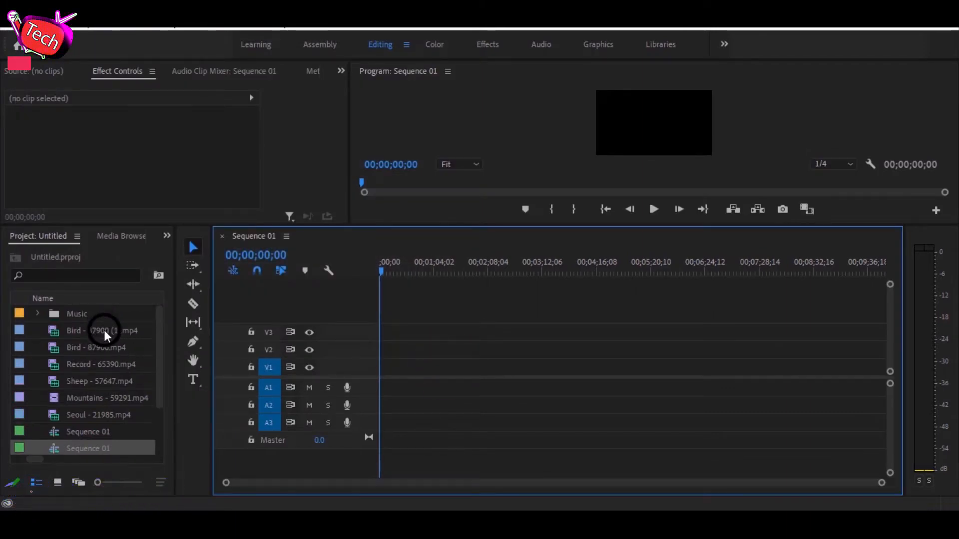
Step: Place the six clips from Bird - 87900 (1).mp4 through Seoul - 21985.mp4 at the start of Sequence 01 on tracks V1 and A1
{"action": "left_click", "coordinate": [104, 331]}
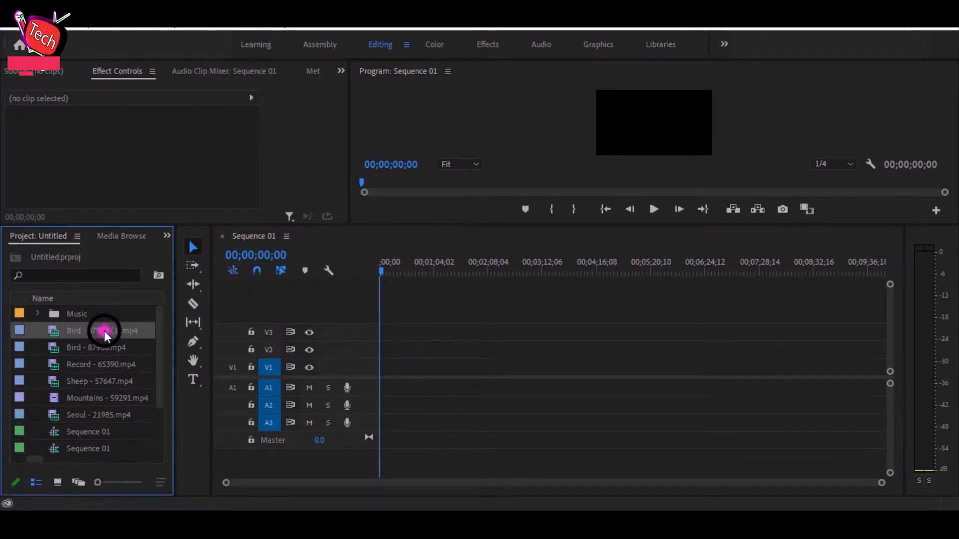
{"action": "left_click", "coordinate": [100, 416], "text": "shift"}
{"action": "left_click_drag", "start_coordinate": [84, 331], "coordinate": [379, 380]}
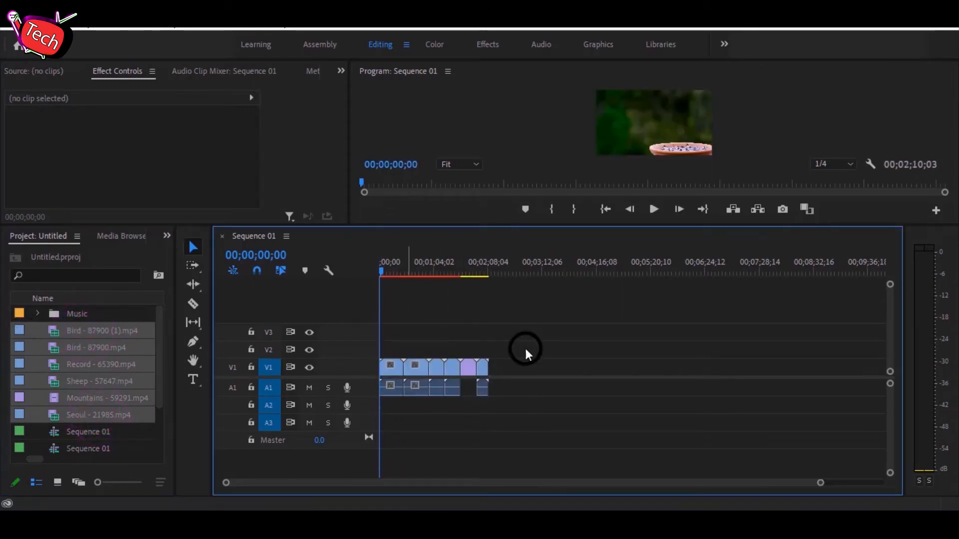
Step: Expand the Music bin in the project and look over its audio files
{"action": "left_click", "coordinate": [37, 313]}
{"action": "left_click", "coordinate": [89, 330]}
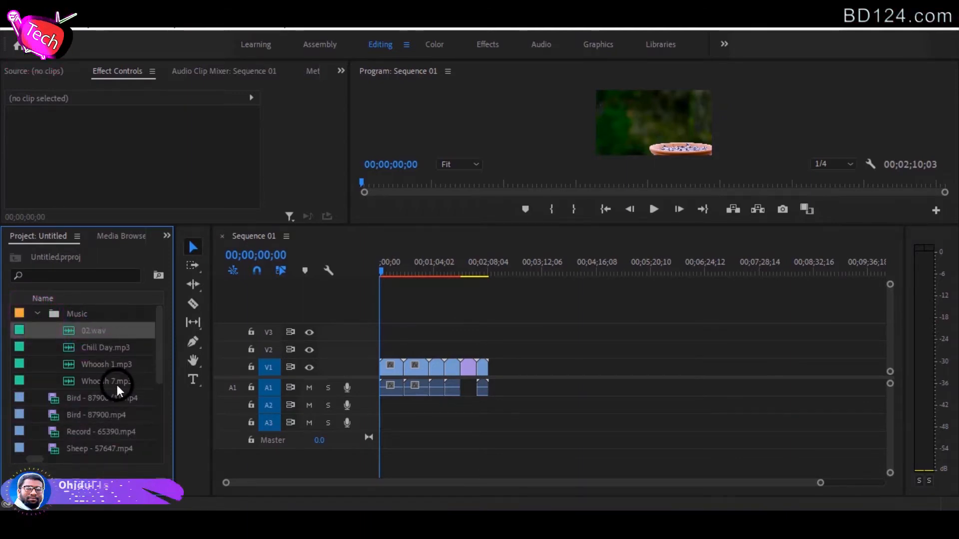
{"action": "left_click", "coordinate": [37, 312]}
{"action": "left_click", "coordinate": [37, 312]}
Step: Create a new bin named Video in the project
{"action": "scroll", "coordinate": [142, 419], "scroll_direction": "down", "scroll_amount": 3}
{"action": "scroll", "coordinate": [145, 423], "scroll_direction": "down", "scroll_amount": 4}
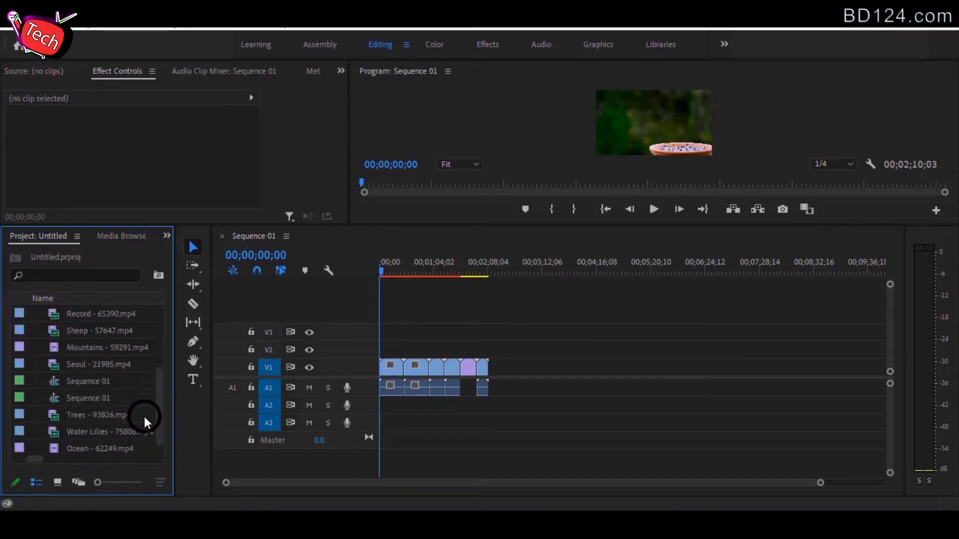
{"action": "right_click", "coordinate": [111, 456]}
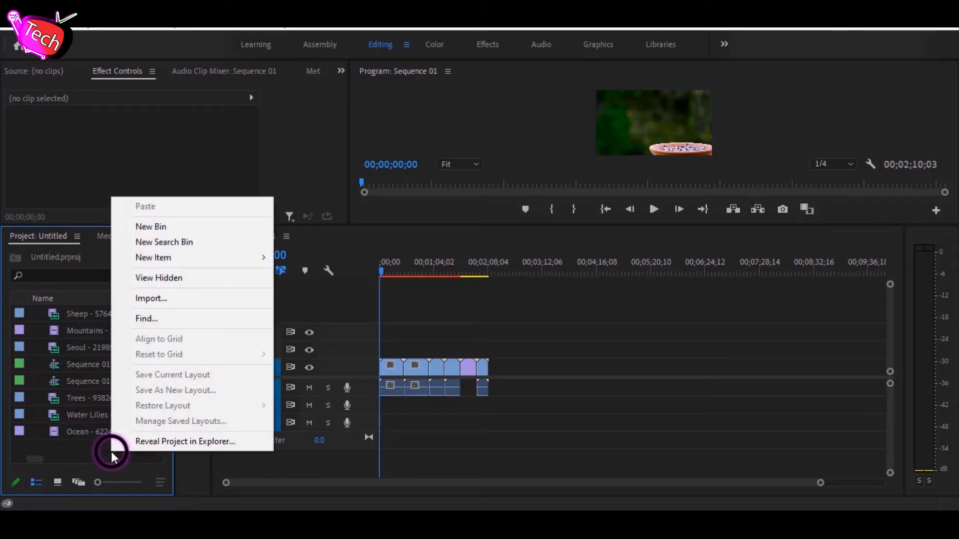
{"action": "left_click", "coordinate": [151, 227]}
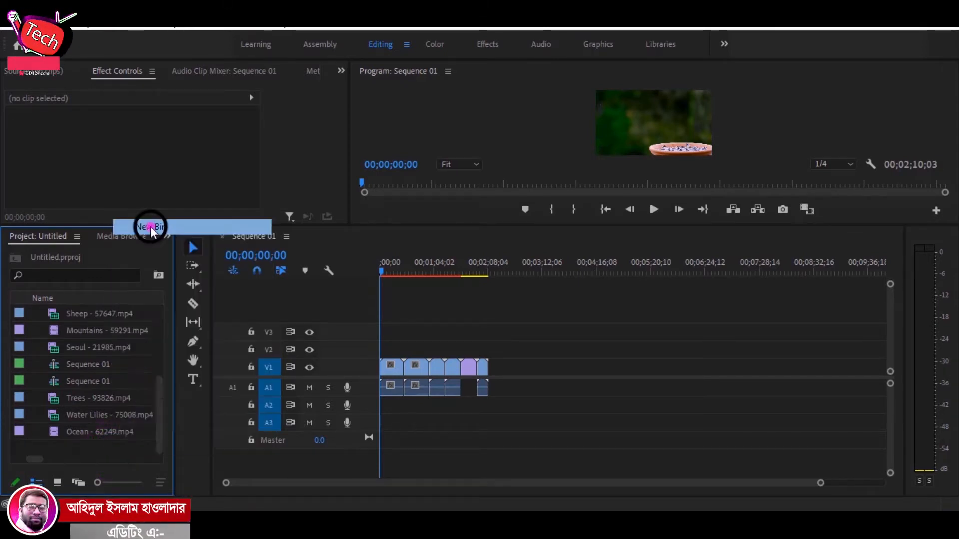
{"action": "type", "text": "Video"}
{"action": "key", "text": "Return"}
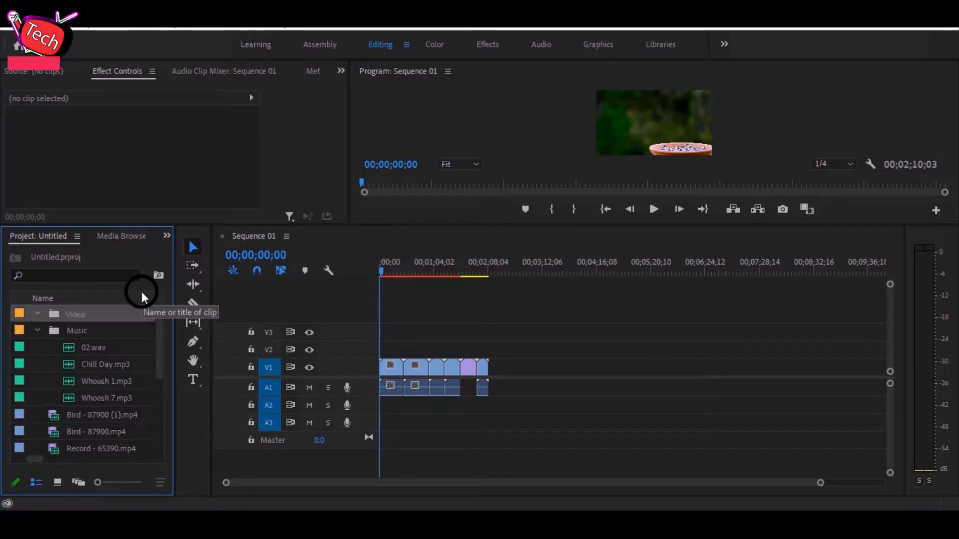
Step: Move the clips from Bird - 87900 (1).mp4 through Seoul - 21985.mp4 into the Video bin and collapse the Video and Music bins
{"action": "left_click", "coordinate": [37, 330]}
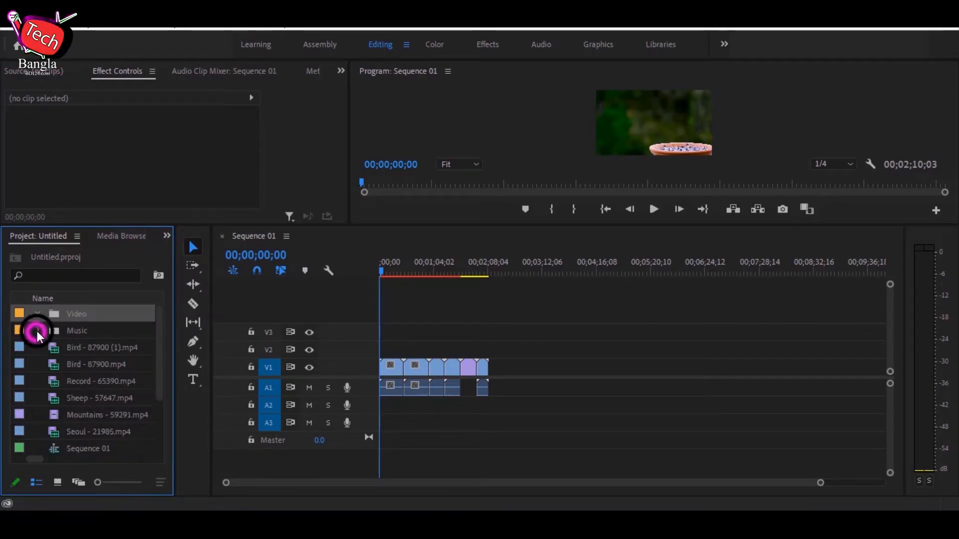
{"action": "left_click", "coordinate": [84, 347]}
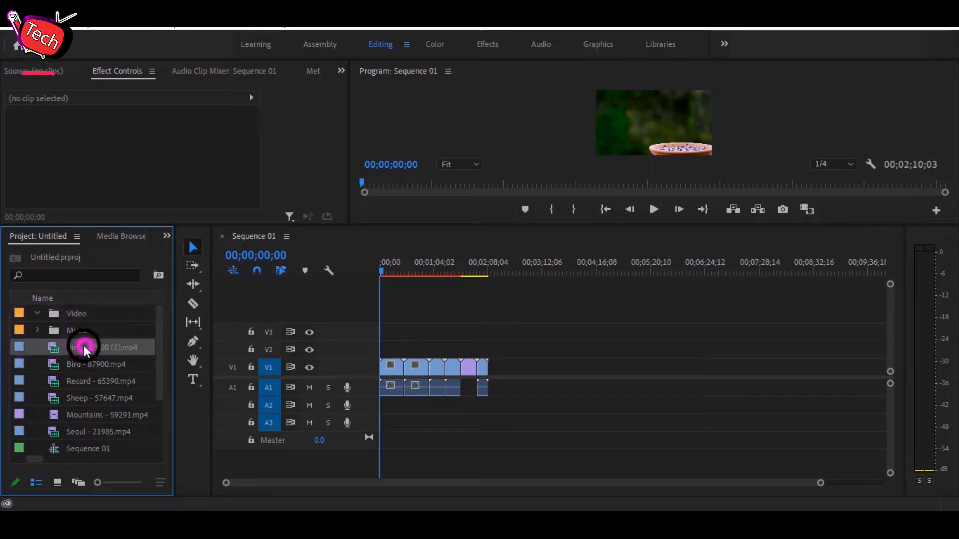
{"action": "left_click", "coordinate": [97, 384], "text": "shift"}
{"action": "left_click", "coordinate": [98, 399], "text": "shift"}
{"action": "left_click", "coordinate": [98, 415], "text": "shift"}
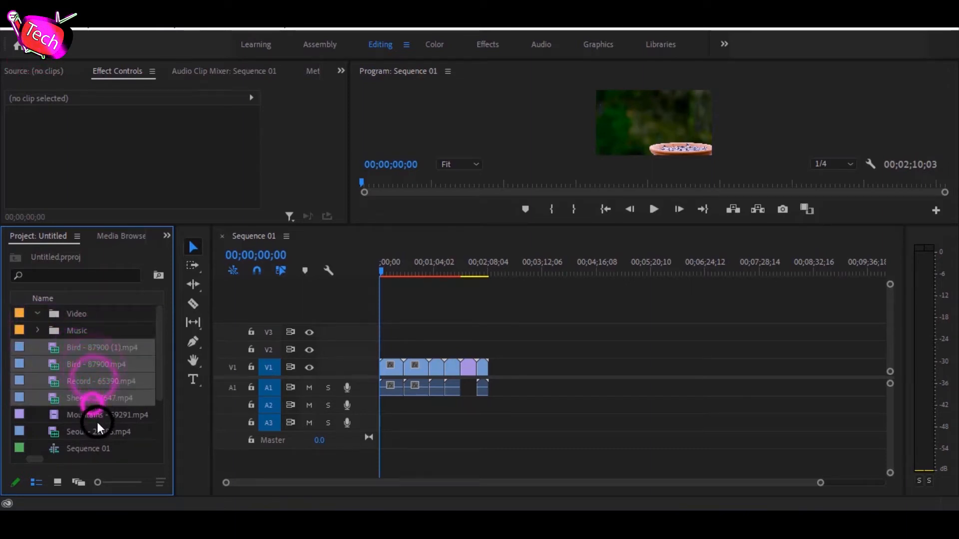
{"action": "left_click", "coordinate": [97, 432], "text": "shift"}
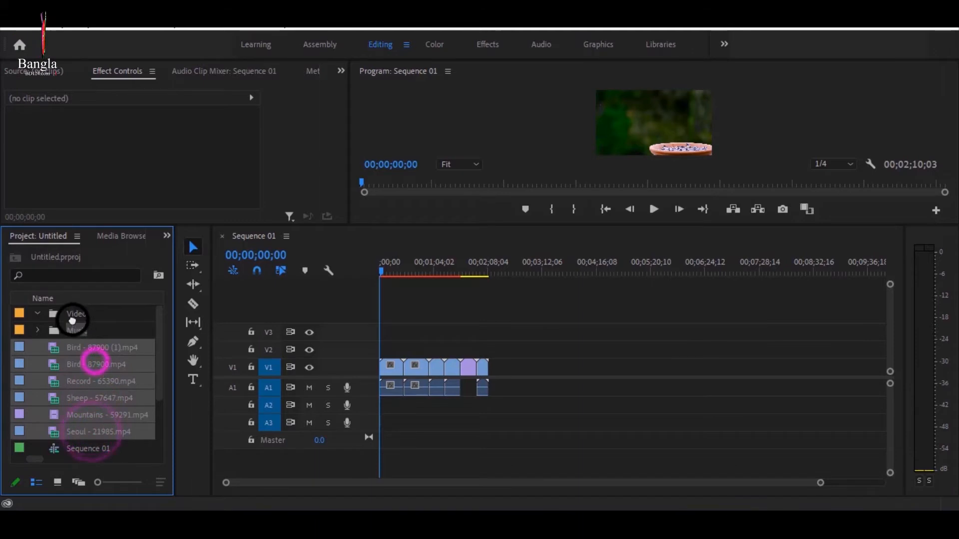
{"action": "left_click_drag", "start_coordinate": [76, 320], "coordinate": [75, 316]}
{"action": "left_click", "coordinate": [38, 314]}
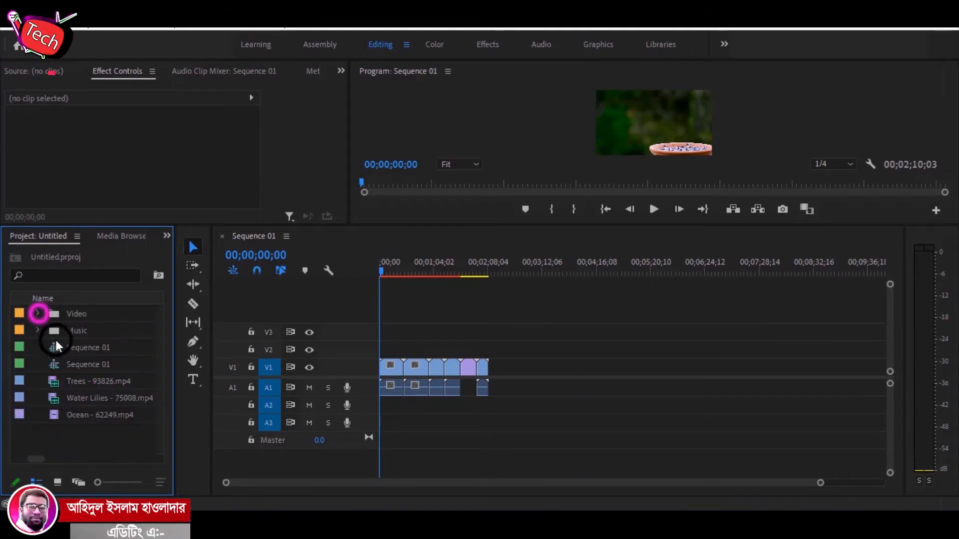
Step: Move the remaining Trees, Water Lilies and Ocean clips into the Video bin
{"action": "left_click", "coordinate": [107, 415]}
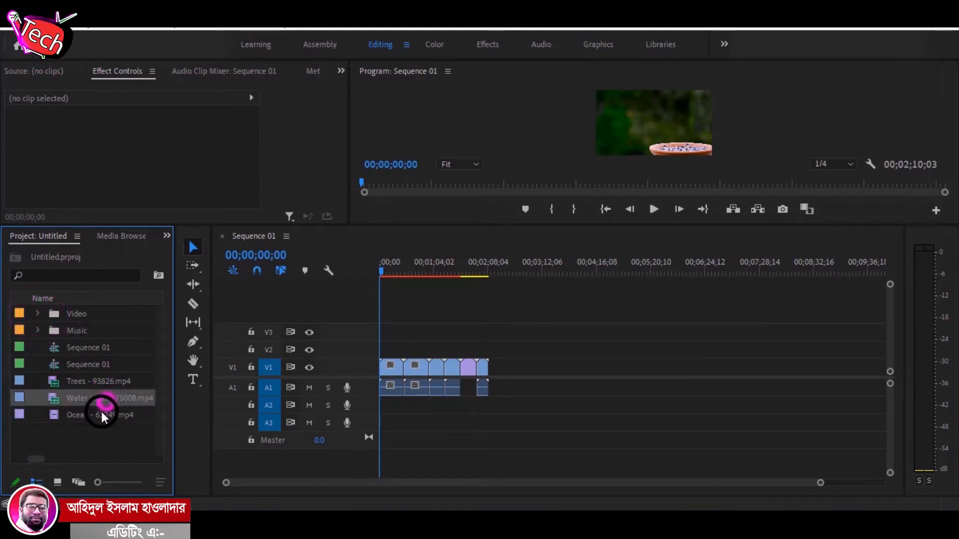
{"action": "left_click", "coordinate": [98, 398], "text": "shift"}
{"action": "left_click_drag", "start_coordinate": [97, 398], "coordinate": [70, 313]}
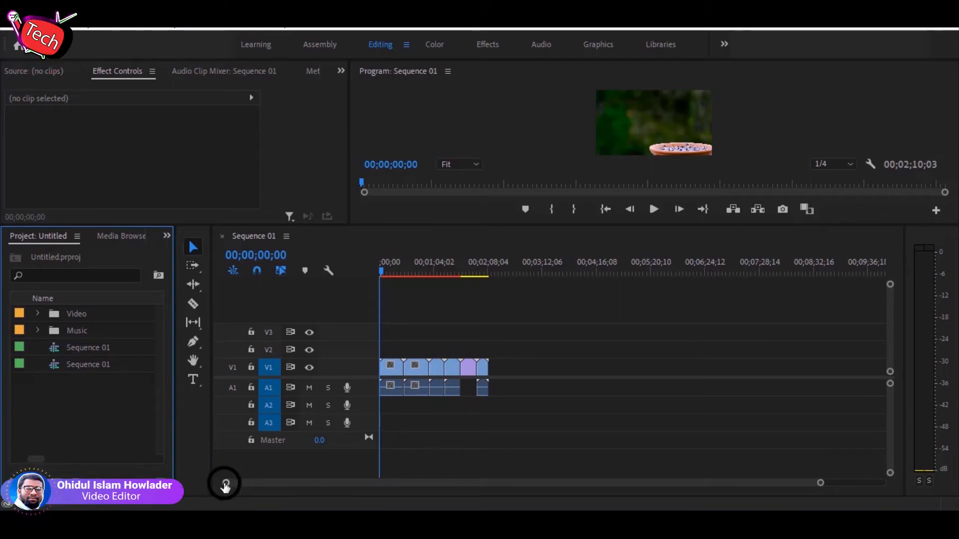
Step: Zoom the timeline in until the two Bird clips and the start of the Record clip fill its width
{"action": "left_click", "coordinate": [225, 483]}
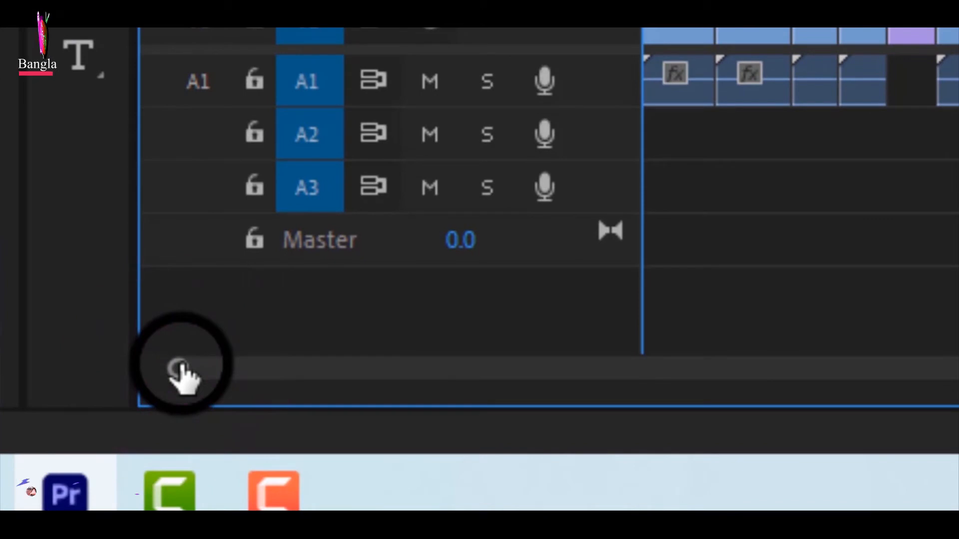
{"action": "left_click_drag", "start_coordinate": [181, 367], "coordinate": [816, 367]}
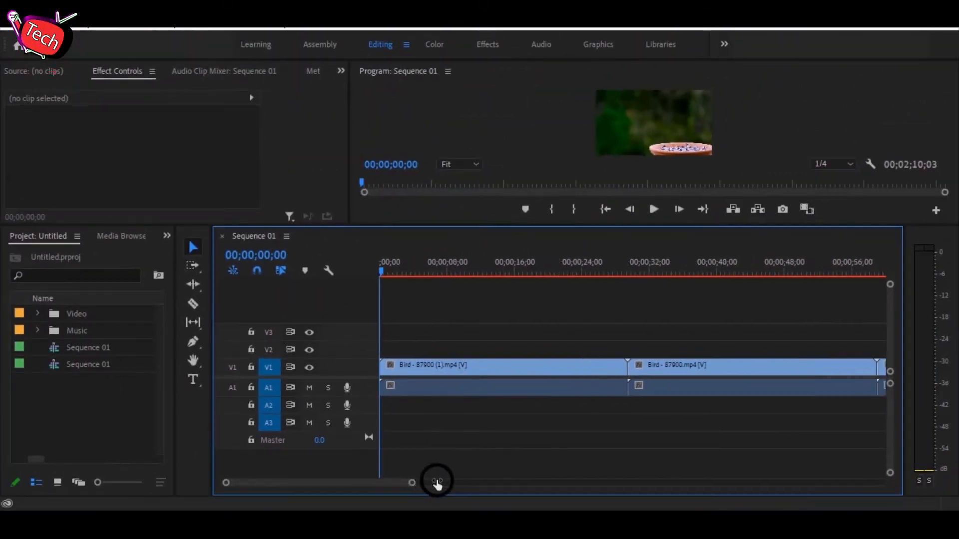
{"action": "left_click_drag", "start_coordinate": [437, 484], "coordinate": [390, 483]}
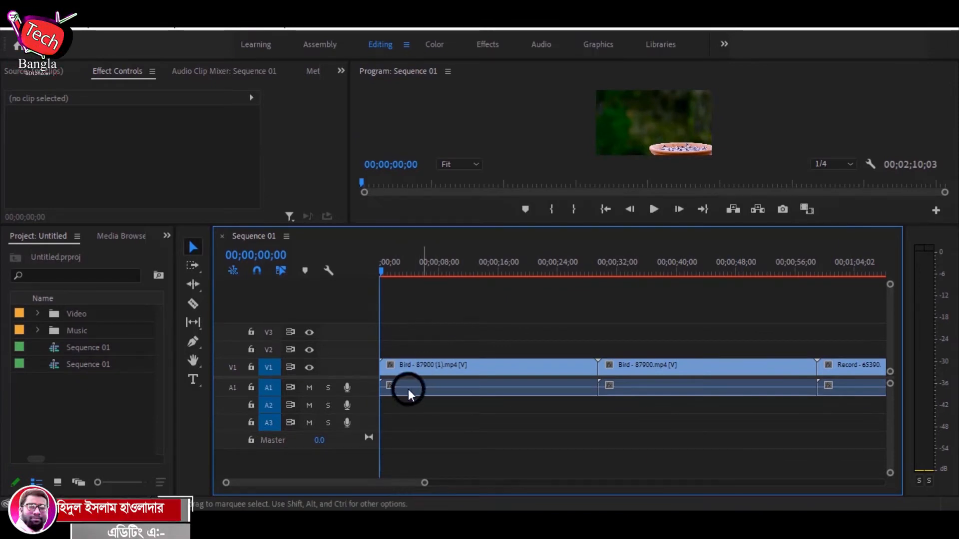
Step: Select and deselect the first Bird clip by its video and audio parts to examine how they are linked
{"action": "left_click_drag", "start_coordinate": [482, 297], "coordinate": [473, 364]}
{"action": "left_click", "coordinate": [489, 294]}
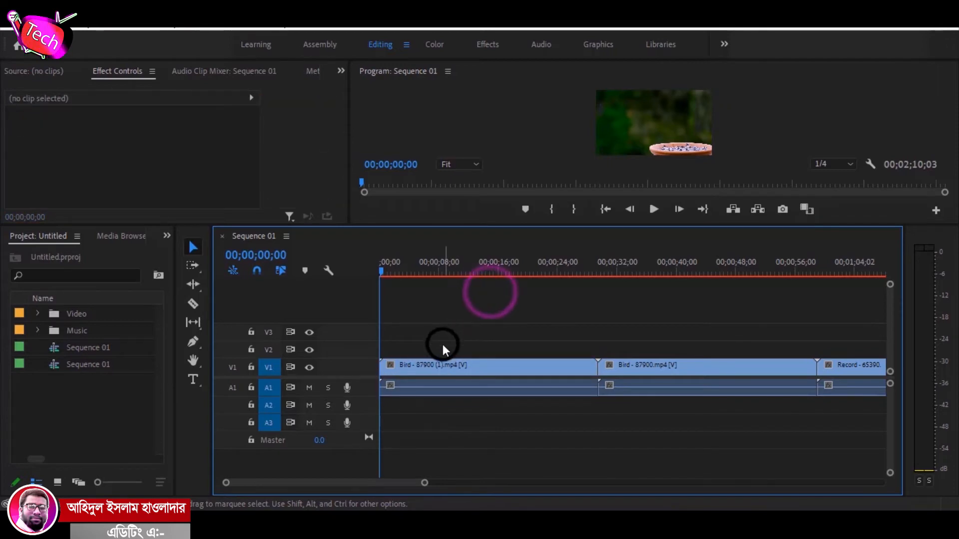
{"action": "left_click", "coordinate": [434, 366]}
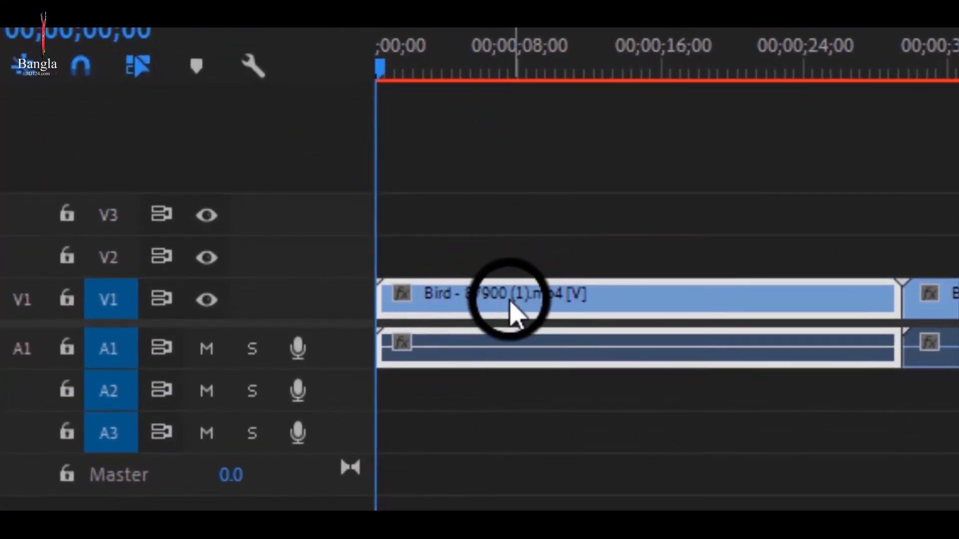
{"action": "left_click", "coordinate": [447, 382]}
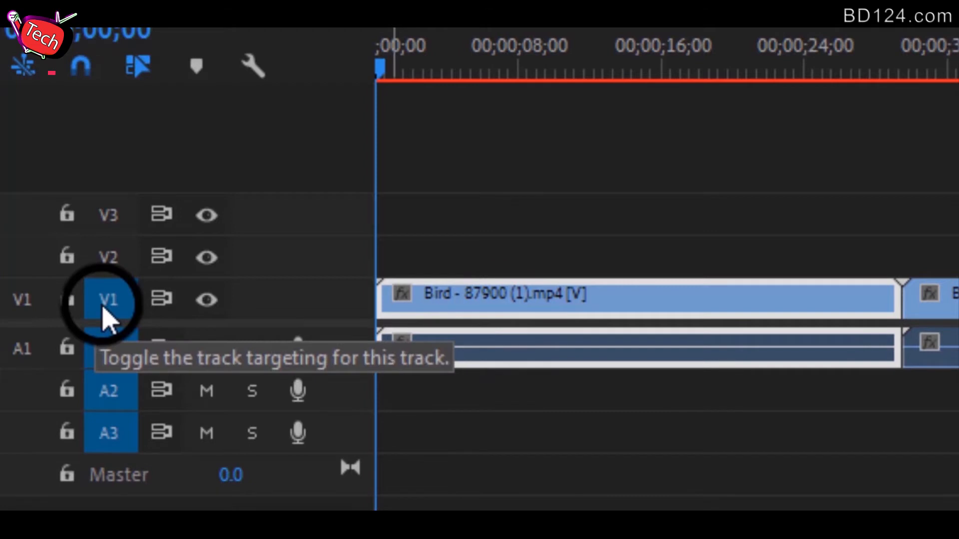
{"action": "left_click", "coordinate": [678, 90]}
{"action": "left_click", "coordinate": [516, 302]}
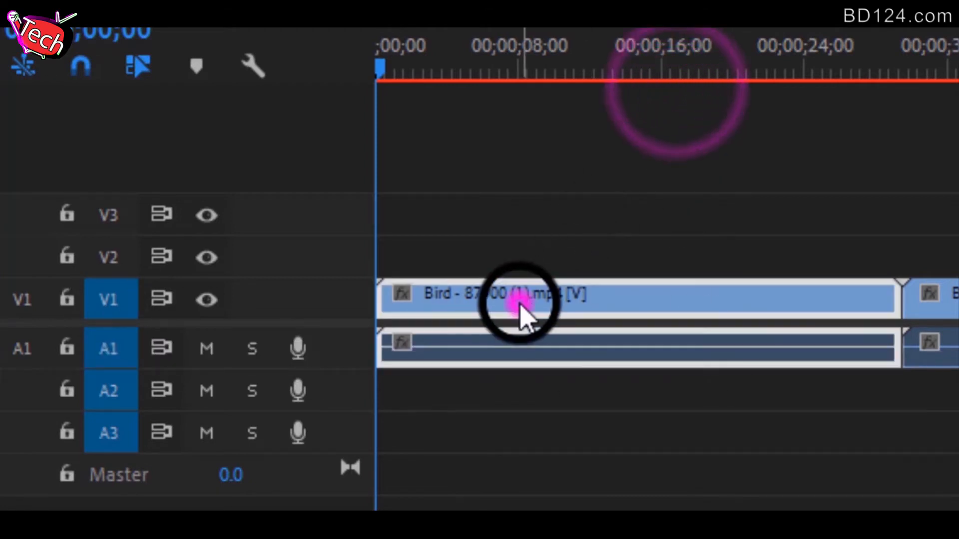
{"action": "left_click", "coordinate": [764, 402]}
{"action": "left_click", "coordinate": [641, 360]}
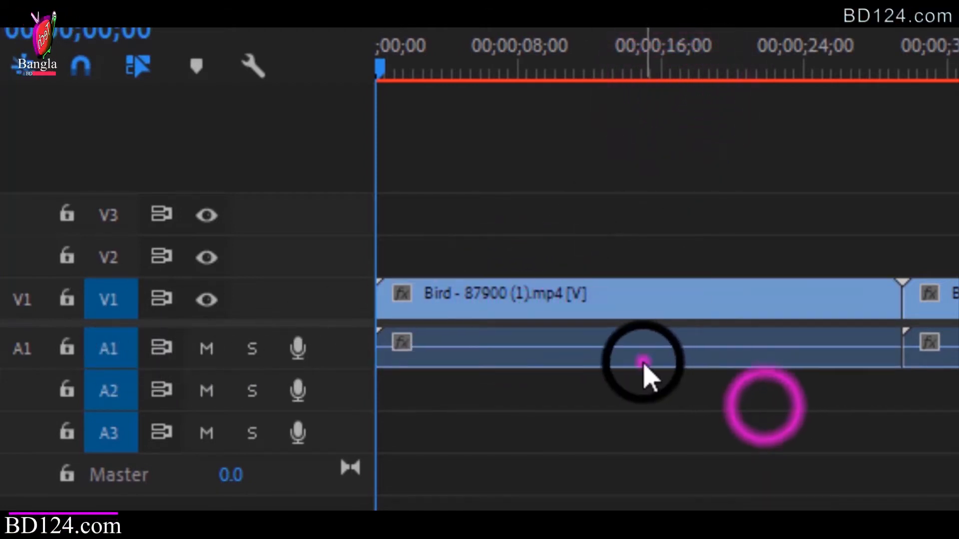
{"action": "left_click", "coordinate": [584, 302]}
{"action": "left_click", "coordinate": [608, 381]}
{"action": "left_click", "coordinate": [539, 306]}
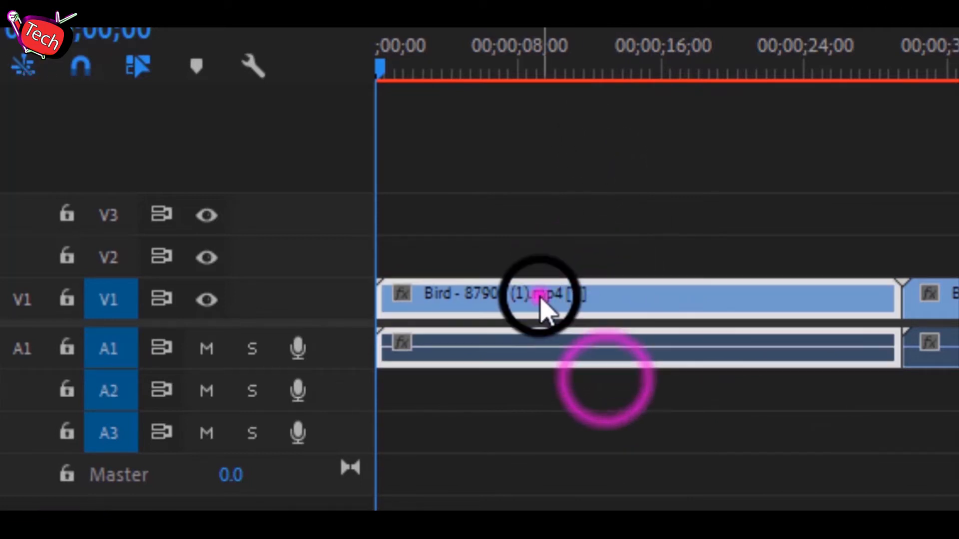
{"action": "left_click", "coordinate": [557, 350]}
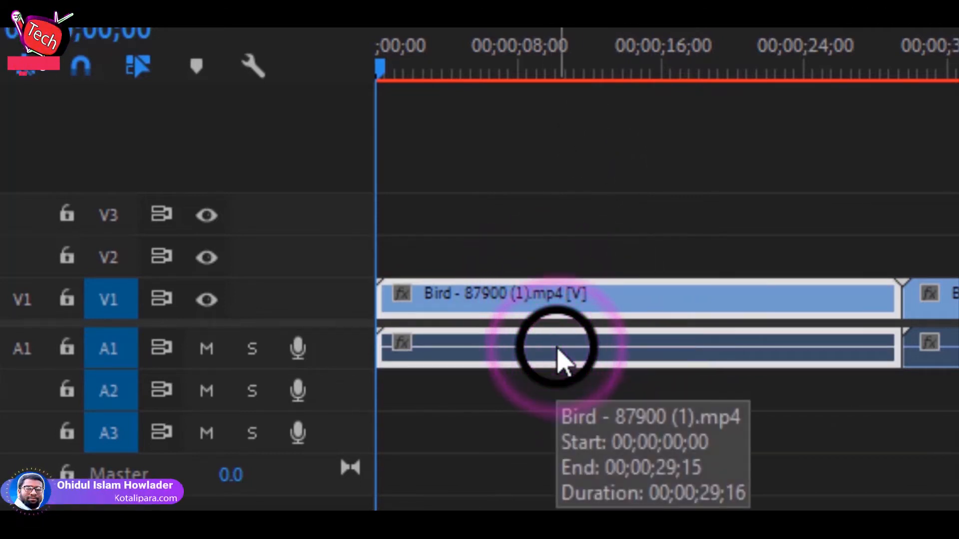
{"action": "left_click_drag", "start_coordinate": [674, 121], "coordinate": [674, 343]}
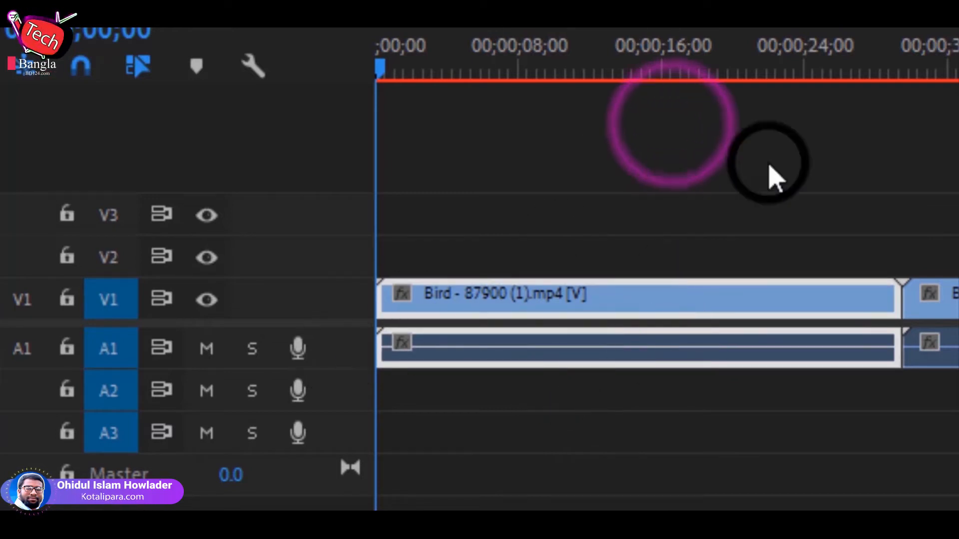
{"action": "left_click", "coordinate": [792, 133]}
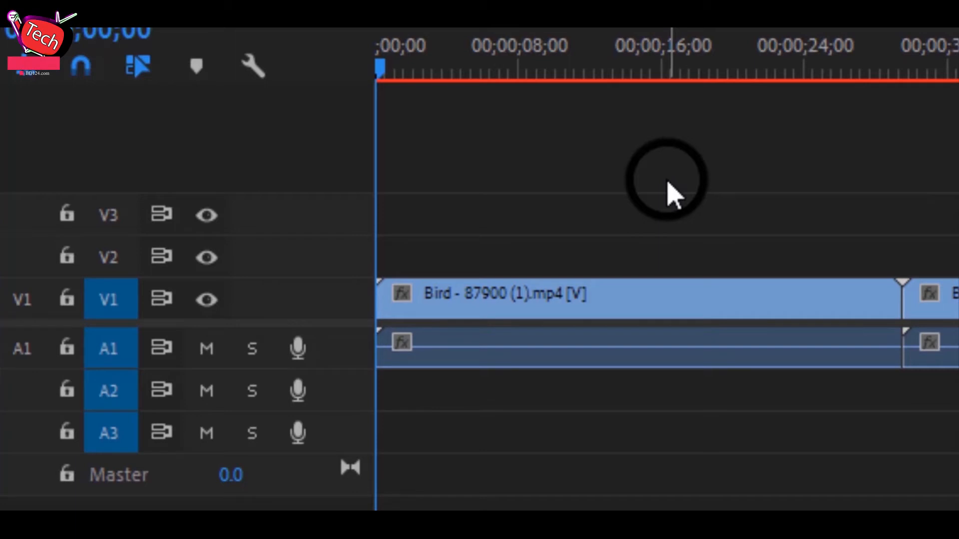
Step: Lock audio track A1 and try selecting the video and audio parts of the first Bird clip
{"action": "left_click", "coordinate": [66, 348]}
{"action": "left_click_drag", "start_coordinate": [632, 176], "coordinate": [572, 367]}
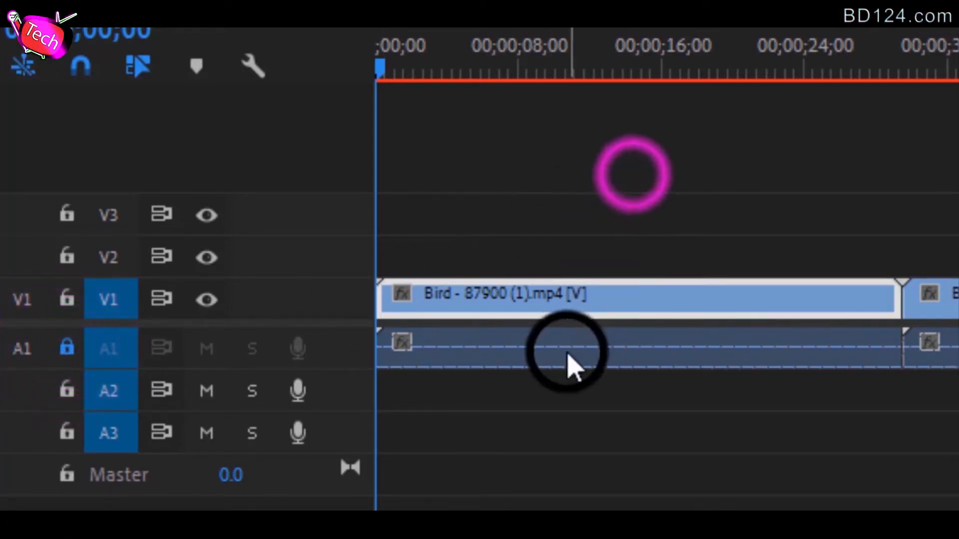
{"action": "left_click", "coordinate": [573, 363]}
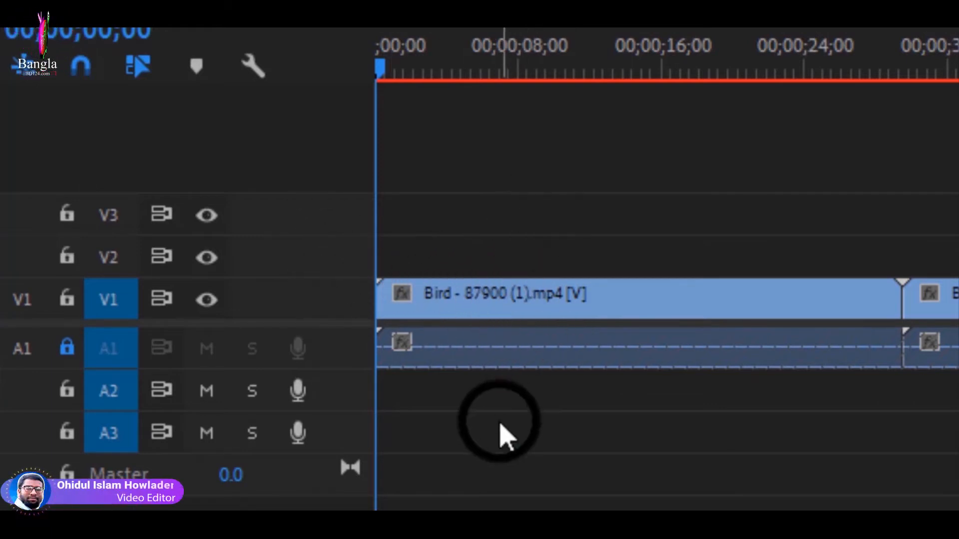
{"action": "left_click", "coordinate": [437, 354]}
{"action": "left_click", "coordinate": [595, 343]}
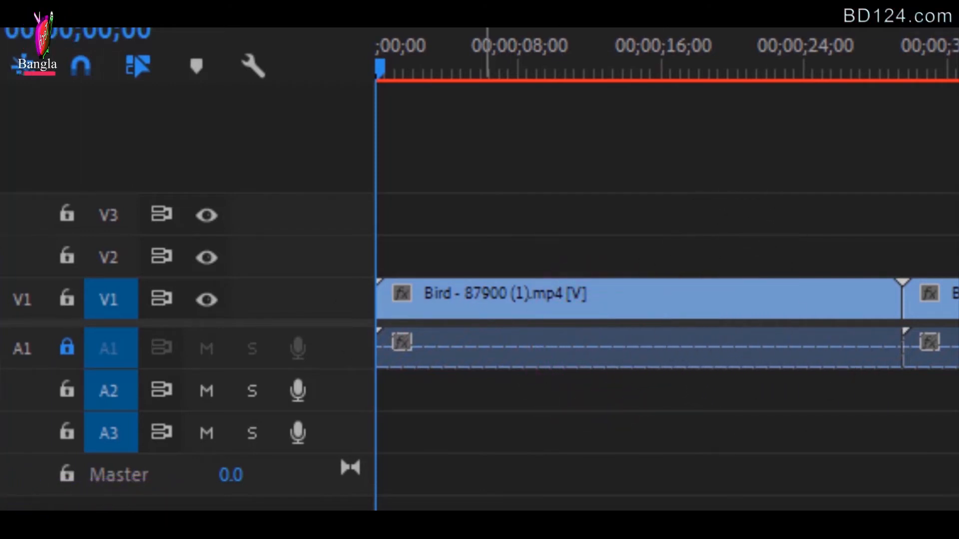
{"action": "left_click", "coordinate": [482, 399]}
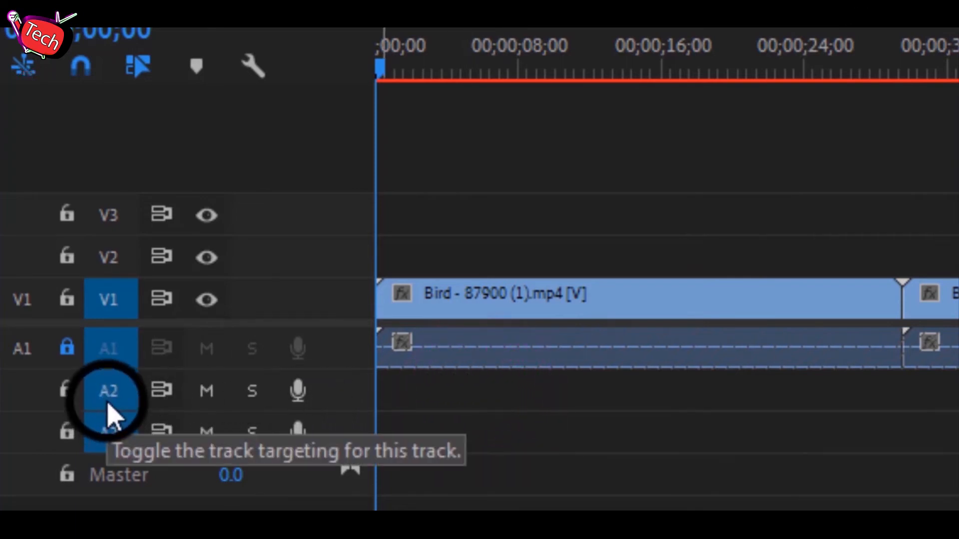
Step: Expand the Music bin, select 02.wav and briefly play the start of the sequence
{"action": "left_click", "coordinate": [451, 397]}
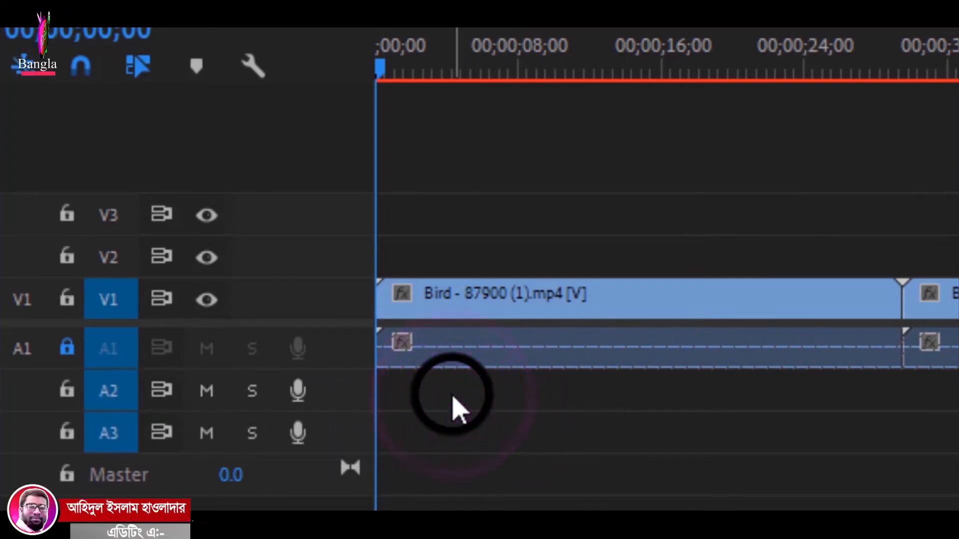
{"action": "left_click", "coordinate": [36, 264]}
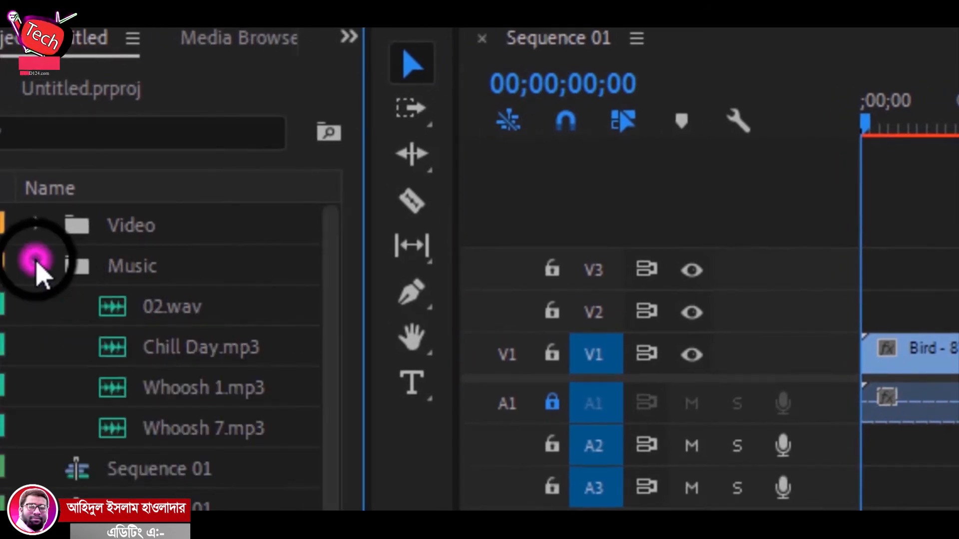
{"action": "left_click", "coordinate": [178, 307]}
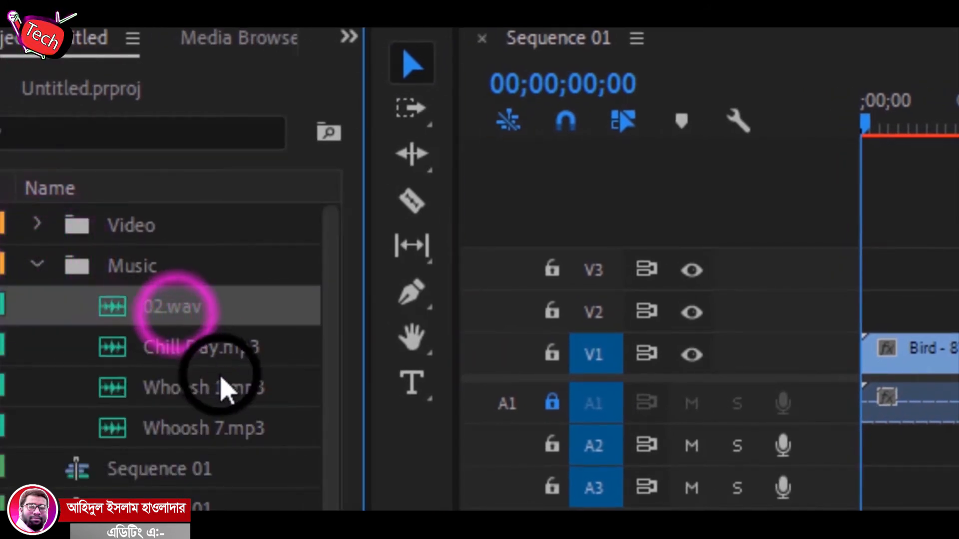
{"action": "key", "text": "space"}
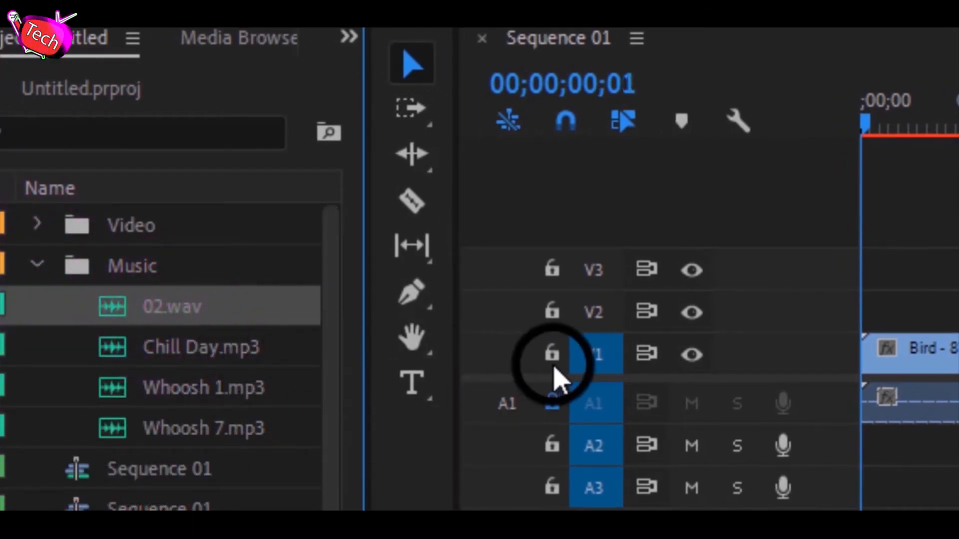
{"action": "key", "text": "space"}
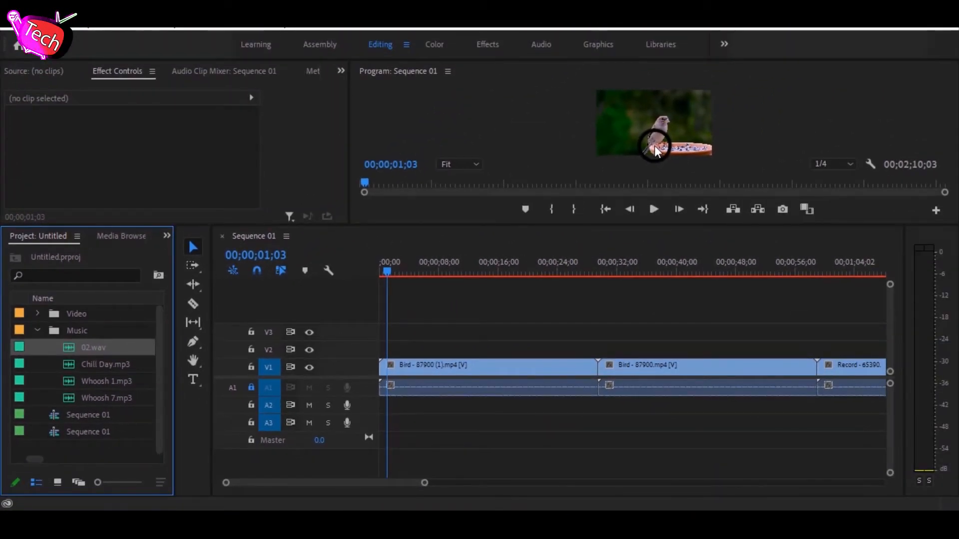
Step: Open 02.wav in the Source monitor and mark its Out point at 01;00;00;26
{"action": "left_click_drag", "start_coordinate": [227, 488], "coordinate": [250, 486]}
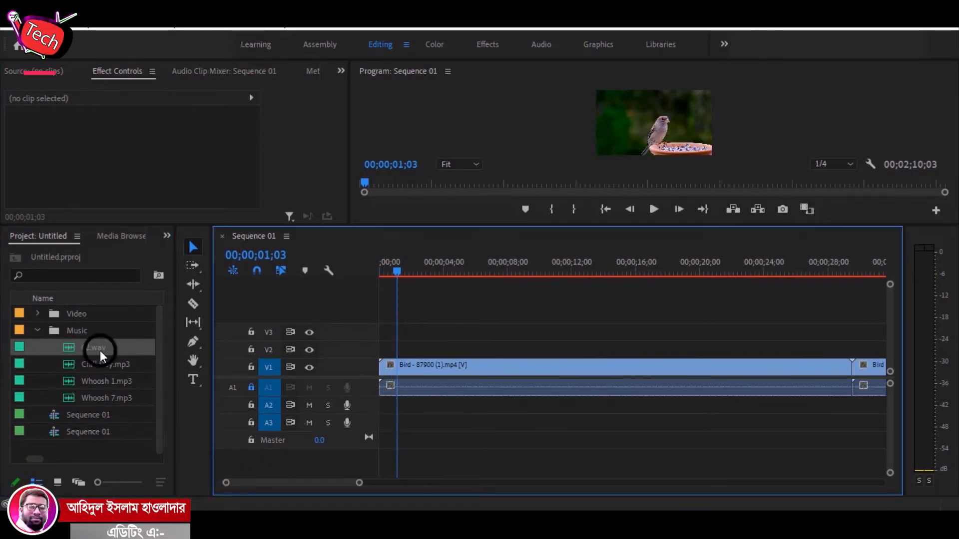
{"action": "double_click", "coordinate": [50, 352]}
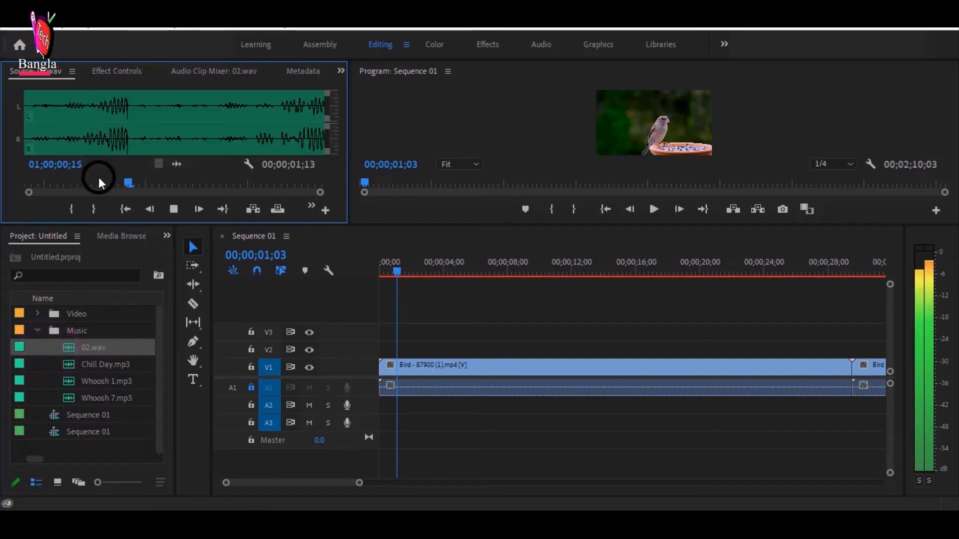
{"action": "left_click", "coordinate": [113, 114]}
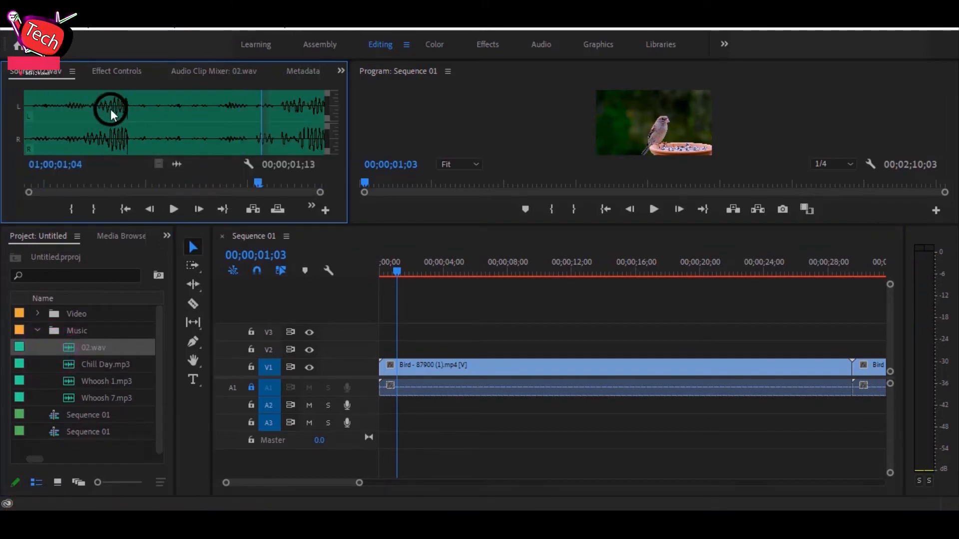
{"action": "left_click_drag", "start_coordinate": [40, 98], "coordinate": [203, 96]}
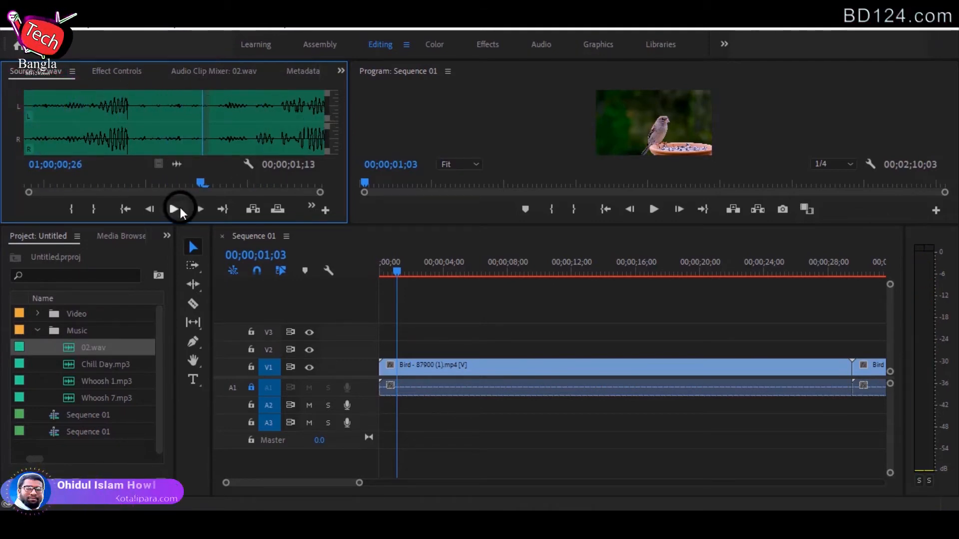
{"action": "left_click", "coordinate": [94, 209]}
{"action": "left_click_drag", "start_coordinate": [90, 102], "coordinate": [190, 102]}
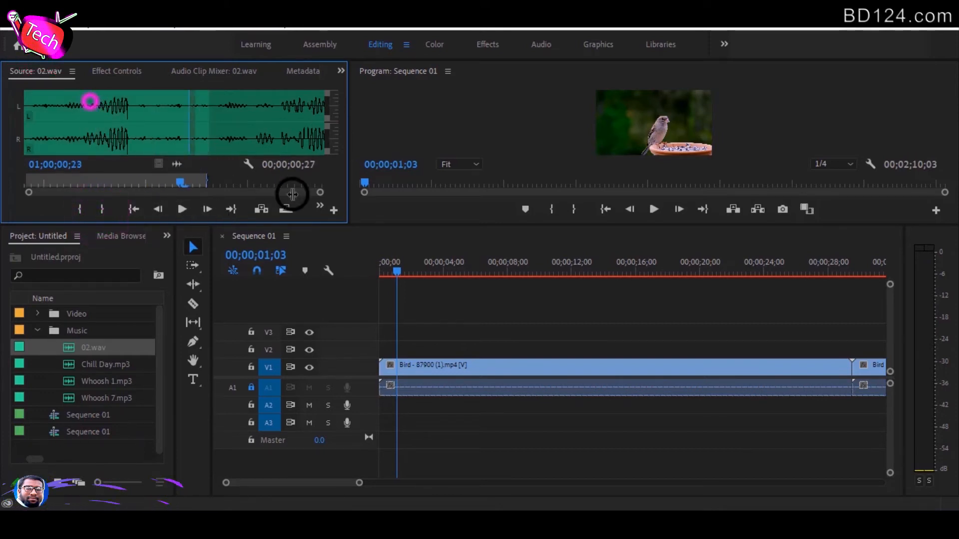
Step: Place the shortened 02.wav at the start of audio track A2 and play the sequence from the beginning
{"action": "left_click_drag", "start_coordinate": [86, 346], "coordinate": [384, 412]}
{"action": "left_click_drag", "start_coordinate": [357, 402], "coordinate": [358, 402]}
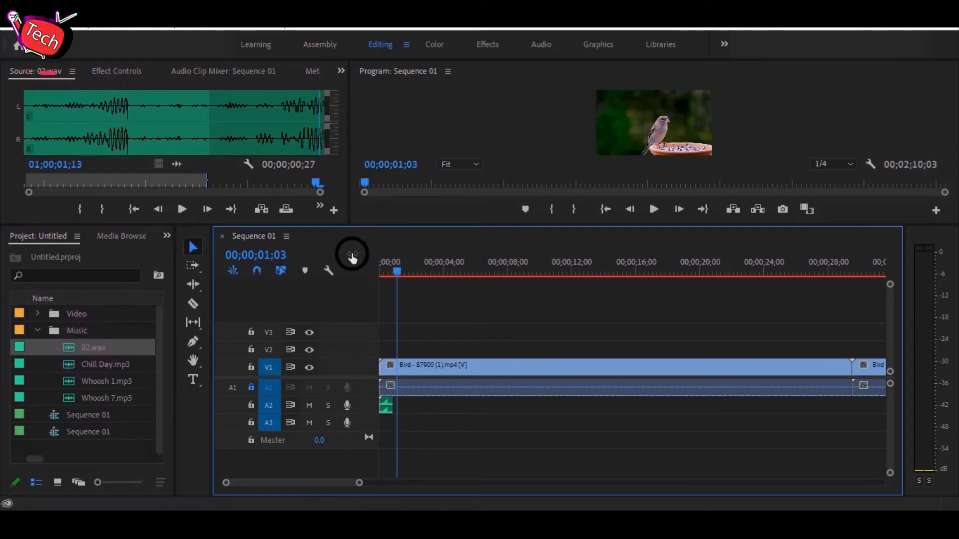
{"action": "left_click_drag", "start_coordinate": [402, 264], "coordinate": [286, 274]}
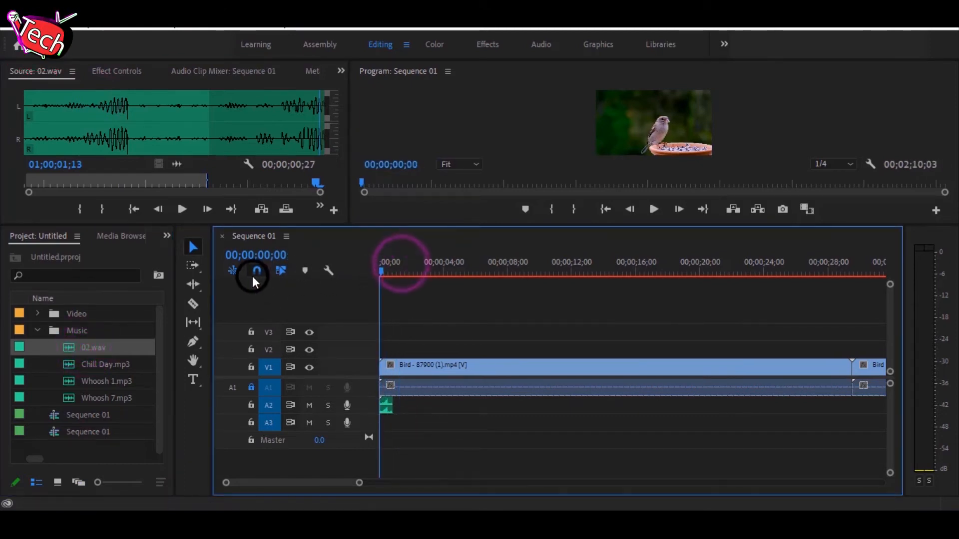
{"action": "key", "text": "space"}
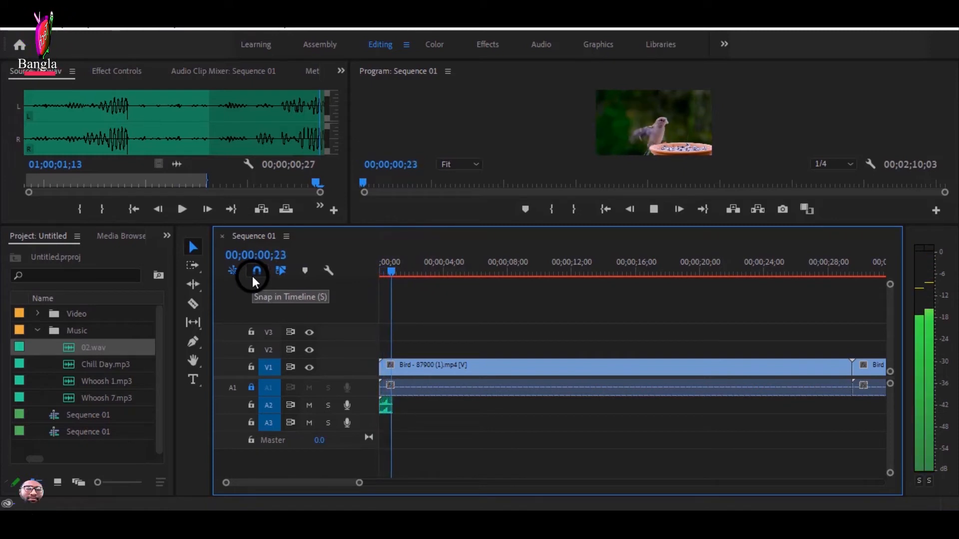
{"action": "key", "text": "space"}
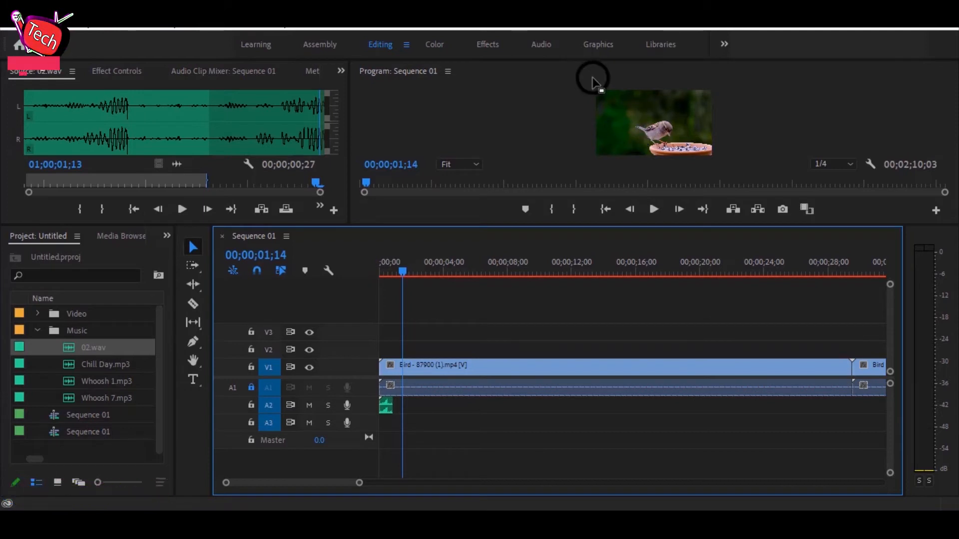
Step: Add Chill Day.mp3 at the start of audio track A3 and move the playhead to 00;00;00;27
{"action": "left_click", "coordinate": [95, 366]}
{"action": "left_click_drag", "start_coordinate": [94, 368], "coordinate": [368, 432]}
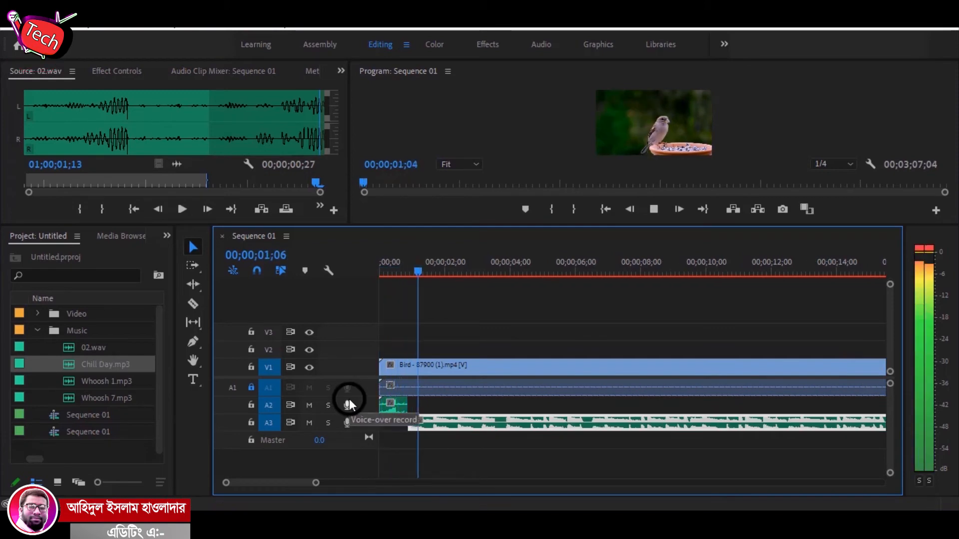
{"action": "left_click_drag", "start_coordinate": [452, 421], "coordinate": [417, 425]}
{"action": "left_click_drag", "start_coordinate": [423, 268], "coordinate": [408, 270]}
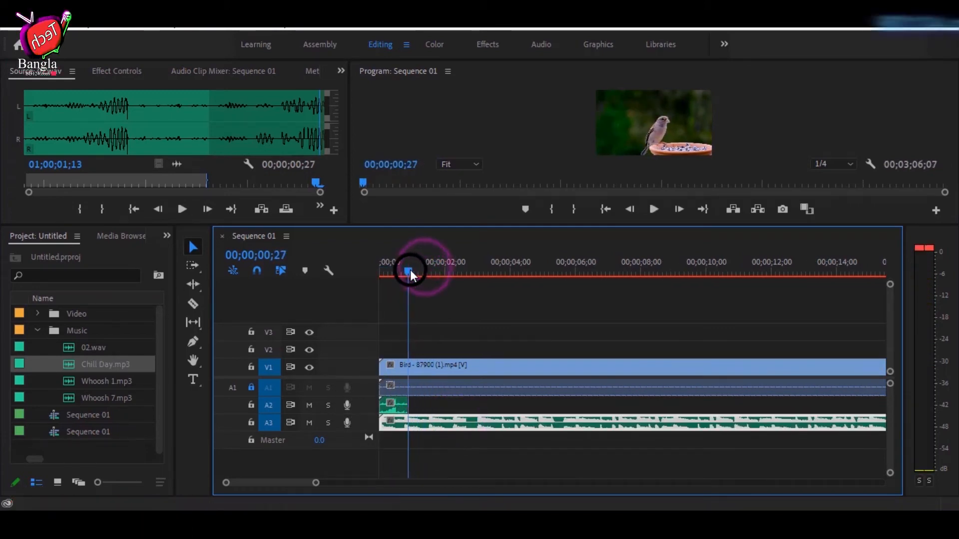
Step: Select the 02.wav and Chill Day.mp3 clips alternately to examine them on their separate audio tracks
{"action": "left_click", "coordinate": [426, 425]}
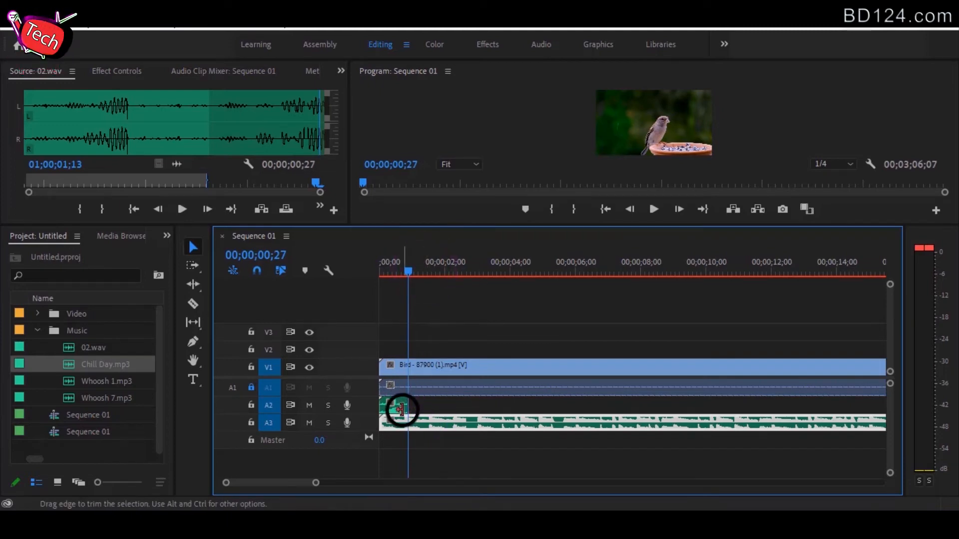
{"action": "left_click", "coordinate": [391, 404]}
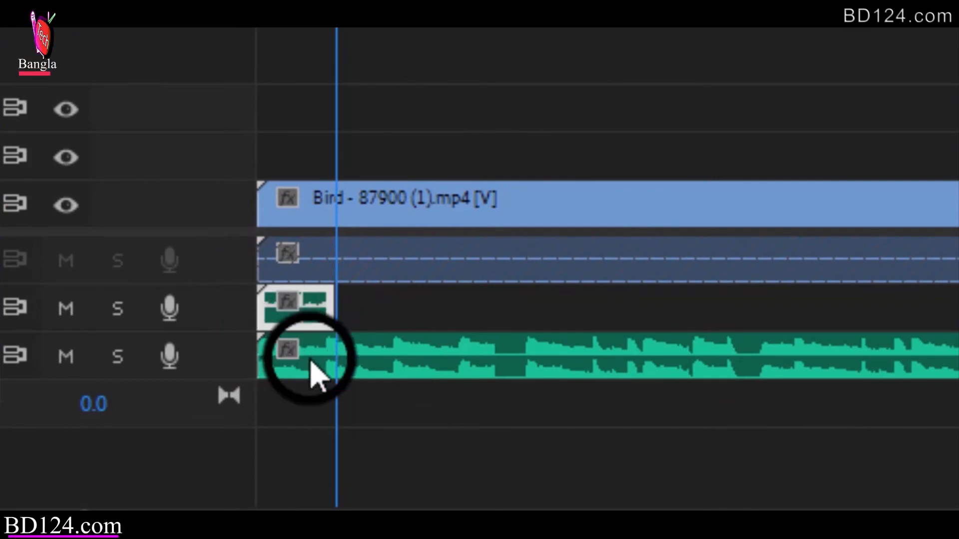
{"action": "left_click", "coordinate": [340, 382]}
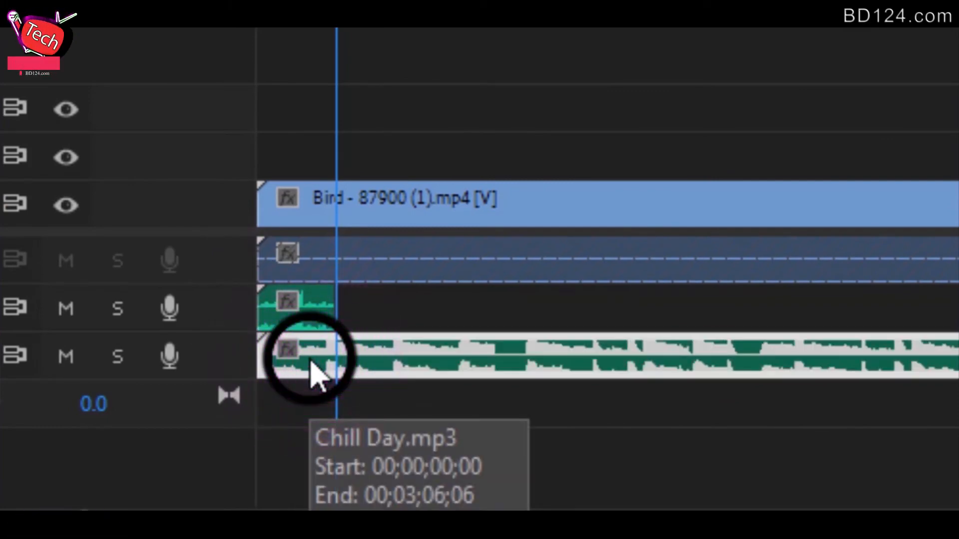
{"action": "left_click", "coordinate": [316, 319]}
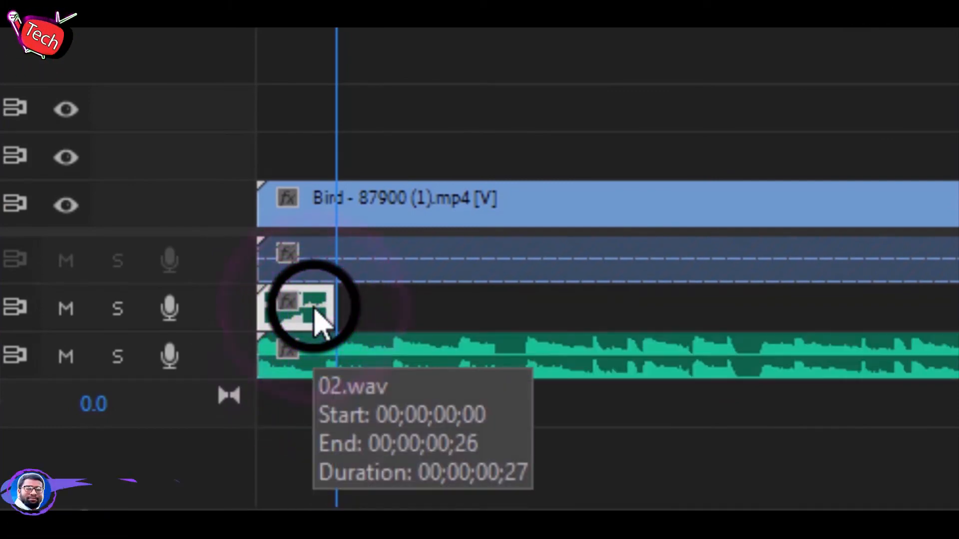
{"action": "left_click", "coordinate": [325, 363]}
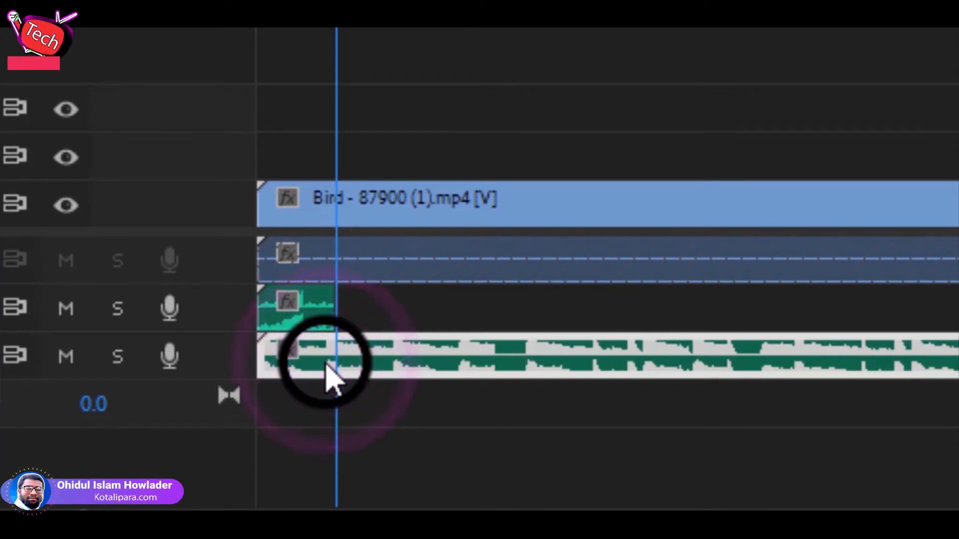
{"action": "left_click", "coordinate": [308, 312]}
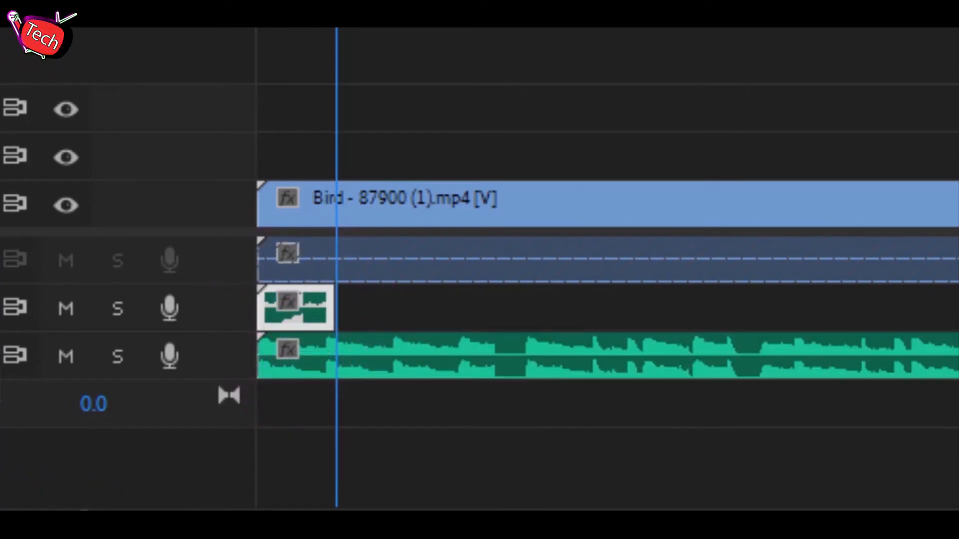
Step: Open the Chill Day.mp3 timeline clip in the Source monitor and display its Effect Controls
{"action": "left_click", "coordinate": [367, 370]}
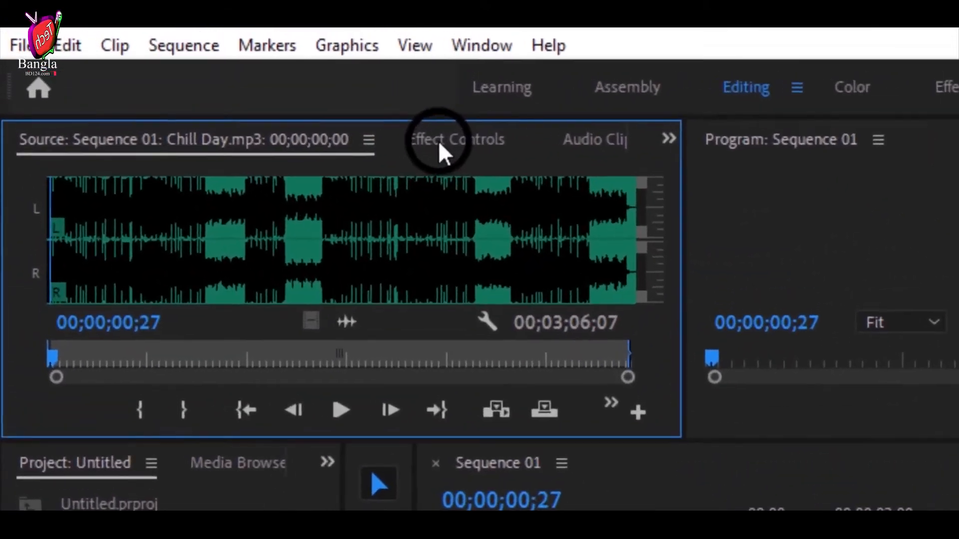
{"action": "left_click", "coordinate": [232, 75]}
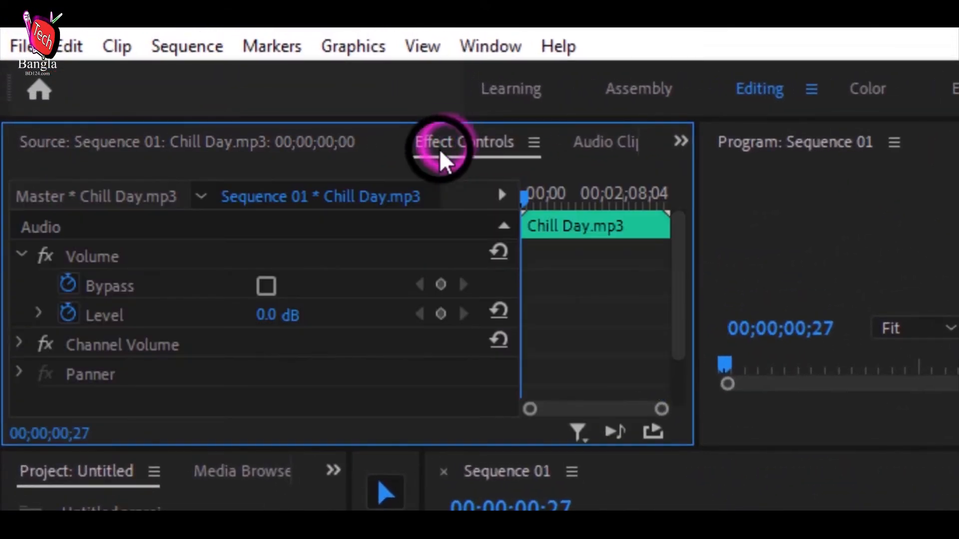
{"action": "left_click", "coordinate": [675, 149]}
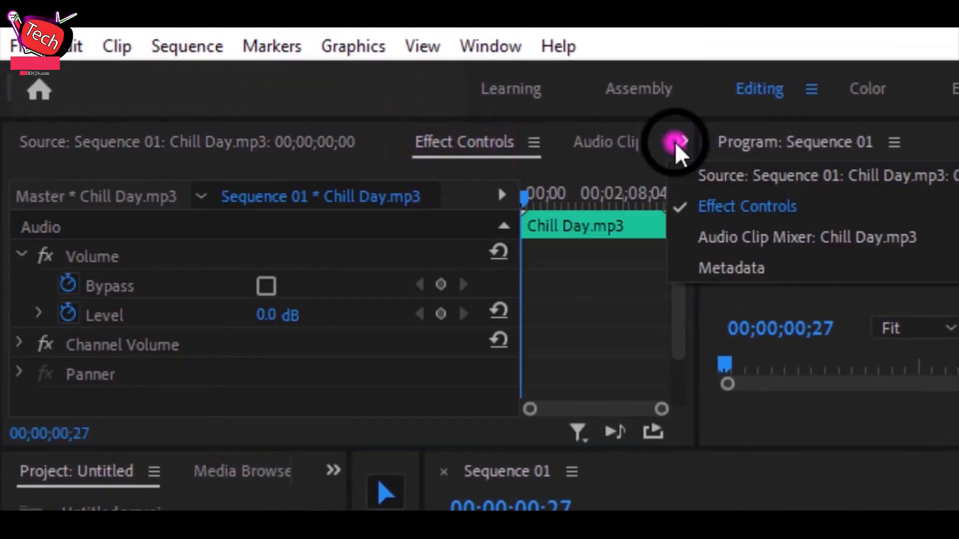
{"action": "left_click", "coordinate": [729, 212]}
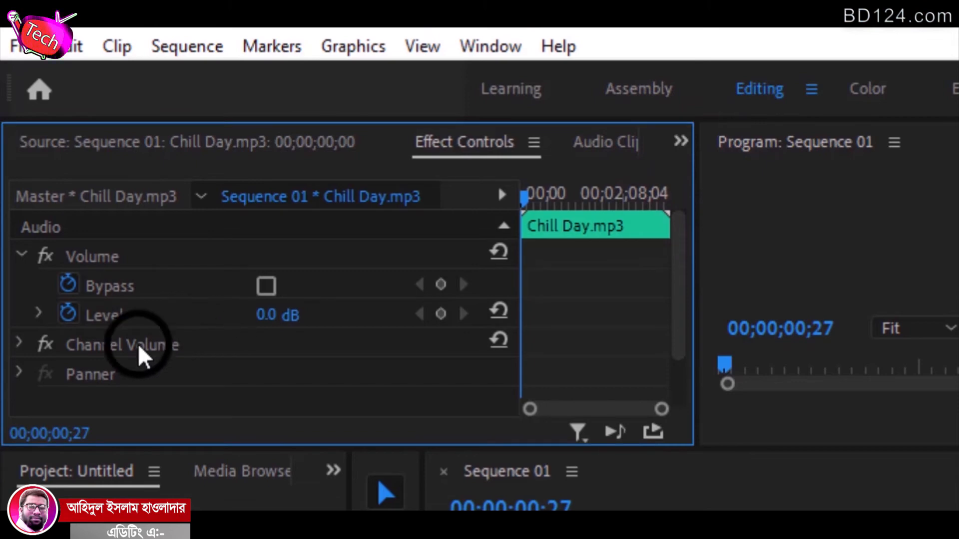
Step: Make the Effect Controls panel taller and turn off keyframing for the Volume Level of Chill Day.mp3
{"action": "left_click", "coordinate": [69, 254]}
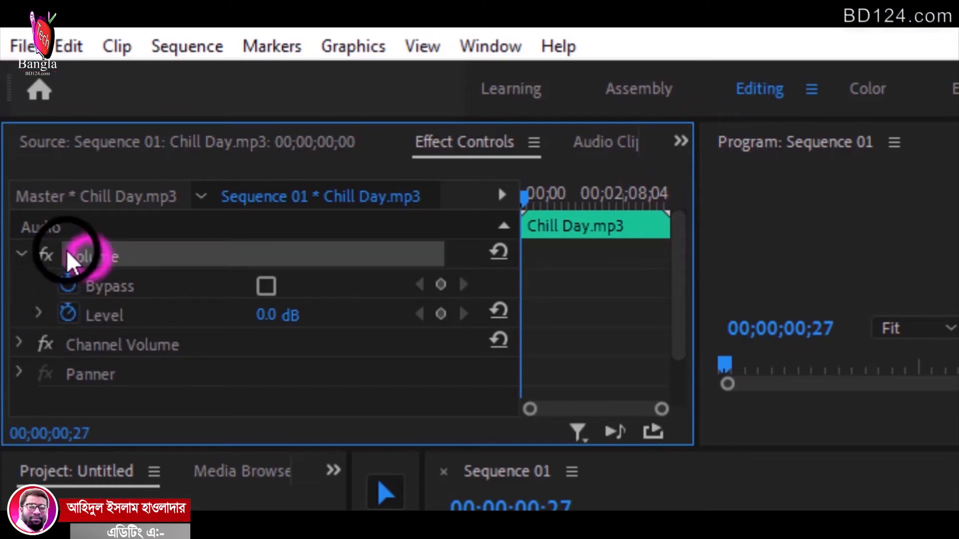
{"action": "left_click", "coordinate": [44, 228]}
{"action": "left_click", "coordinate": [106, 256]}
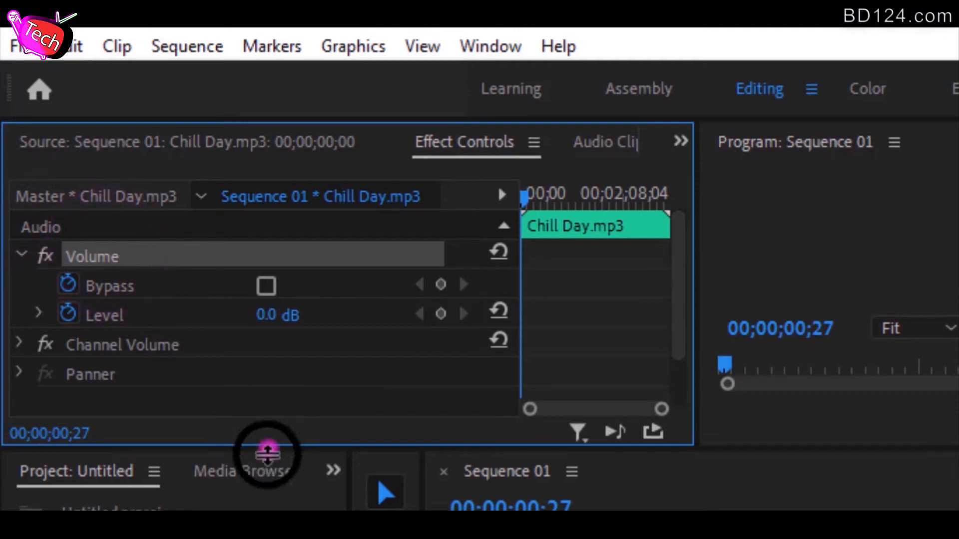
{"action": "left_click_drag", "start_coordinate": [268, 449], "coordinate": [242, 507]}
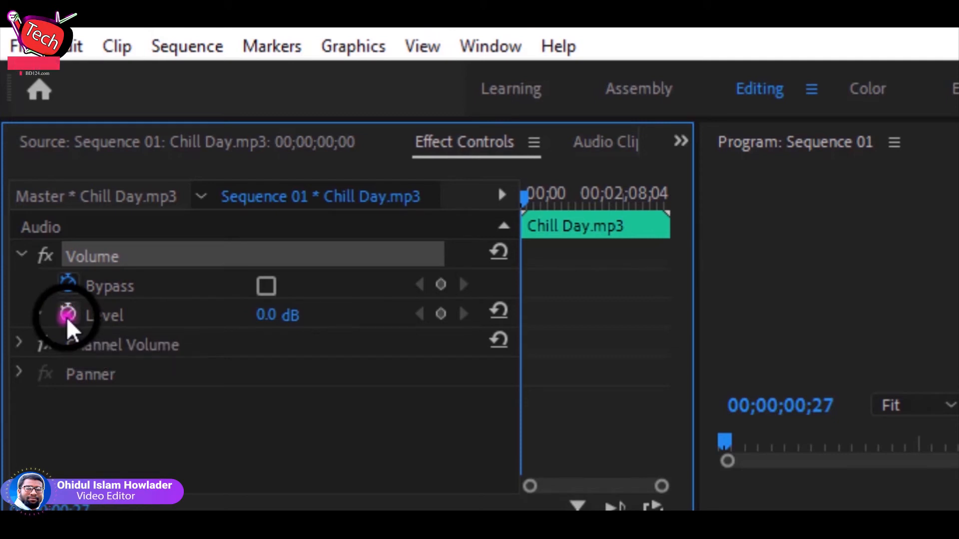
{"action": "left_click", "coordinate": [68, 320]}
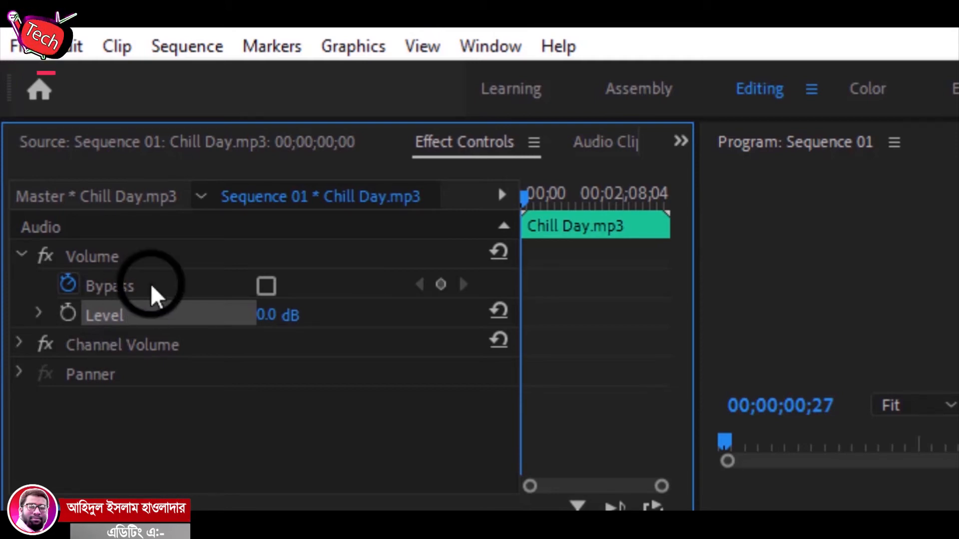
Step: Widen the Effect Controls panel and its keyframe timeline, and zoom that timeline in to roughly the first two seconds
{"action": "left_click_drag", "start_coordinate": [696, 266], "coordinate": [882, 272]}
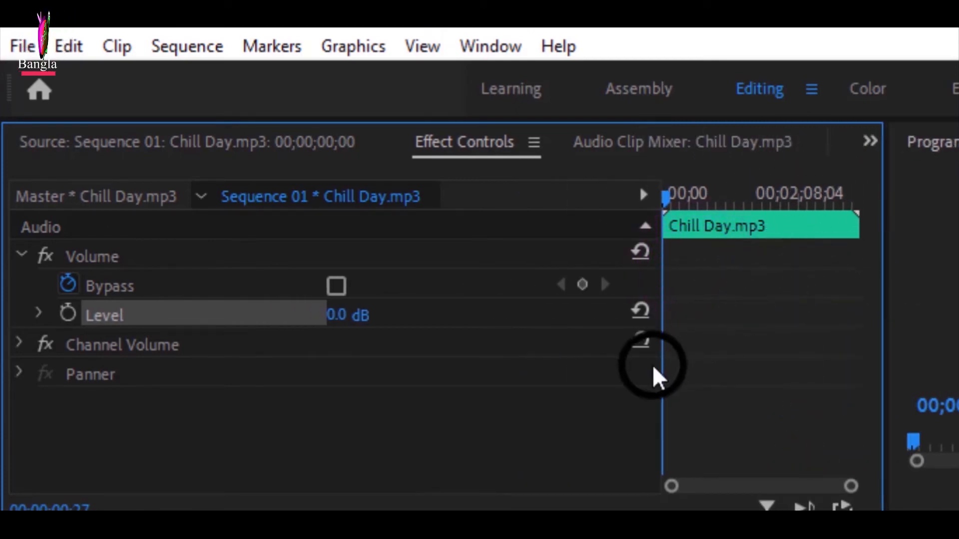
{"action": "left_click_drag", "start_coordinate": [660, 357], "coordinate": [445, 384]}
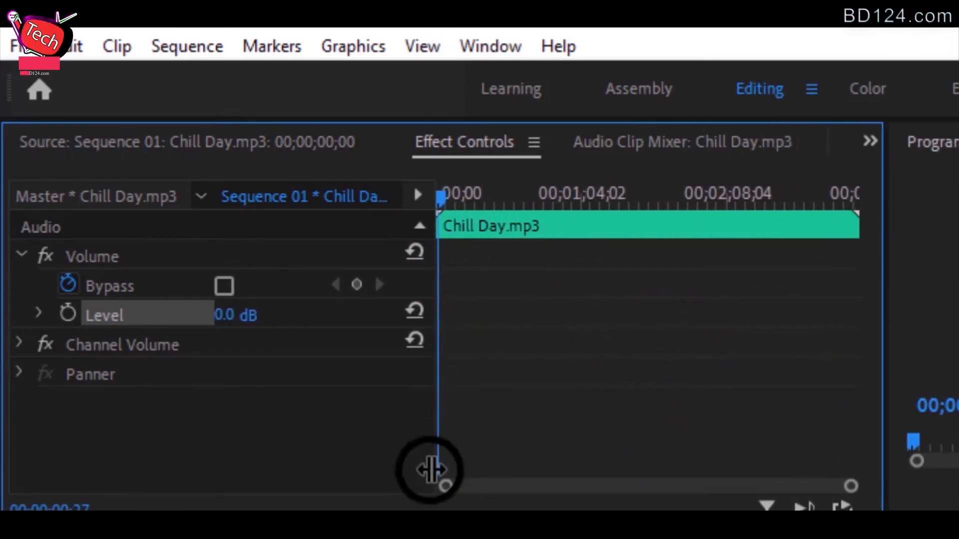
{"action": "left_click_drag", "start_coordinate": [445, 486], "coordinate": [668, 498]}
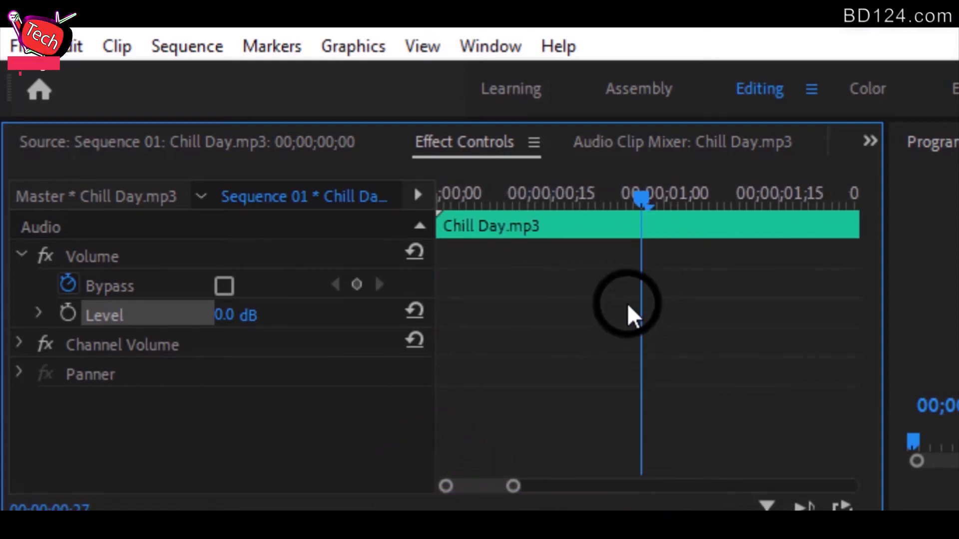
{"action": "left_click", "coordinate": [547, 314]}
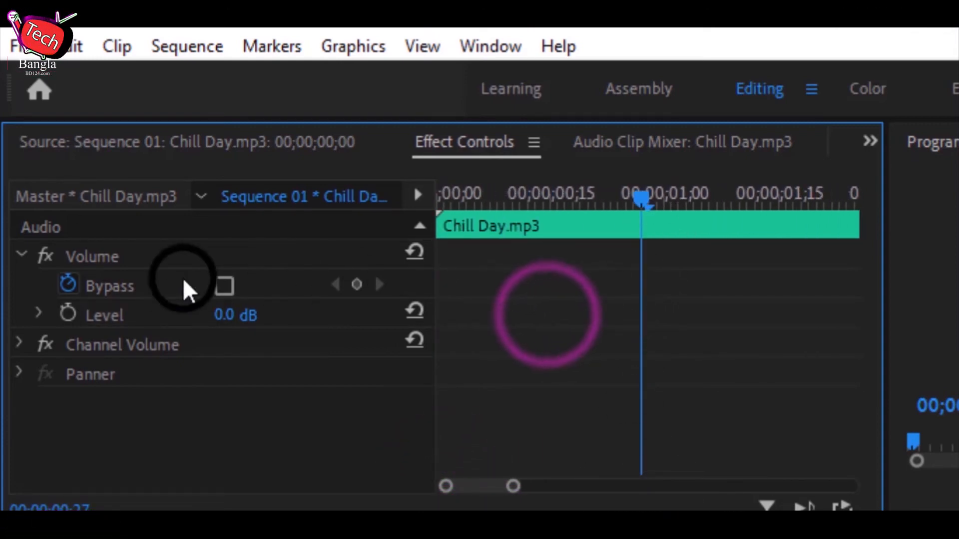
{"action": "mouse_move", "coordinate": [591, 276]}
{"action": "left_mouse_down"}
{"action": "mouse_move", "coordinate": [657, 402]}
{"action": "mouse_move", "coordinate": [610, 280]}
{"action": "left_mouse_up"}
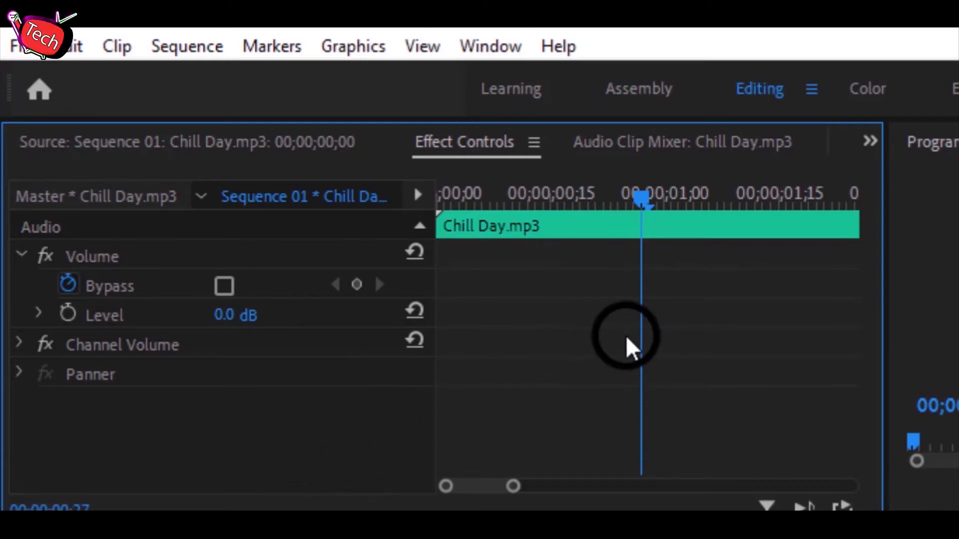
Step: Turn on keyframing for the Volume Level of the Chill Day.mp3 clip on A3
{"action": "left_click_drag", "start_coordinate": [610, 239], "coordinate": [708, 370]}
{"action": "left_click", "coordinate": [68, 314]}
{"action": "mouse_move", "coordinate": [638, 313]}
{"action": "left_mouse_down"}
{"action": "mouse_move", "coordinate": [606, 326]}
{"action": "mouse_move", "coordinate": [317, 342]}
{"action": "mouse_move", "coordinate": [338, 373]}
{"action": "left_mouse_up"}
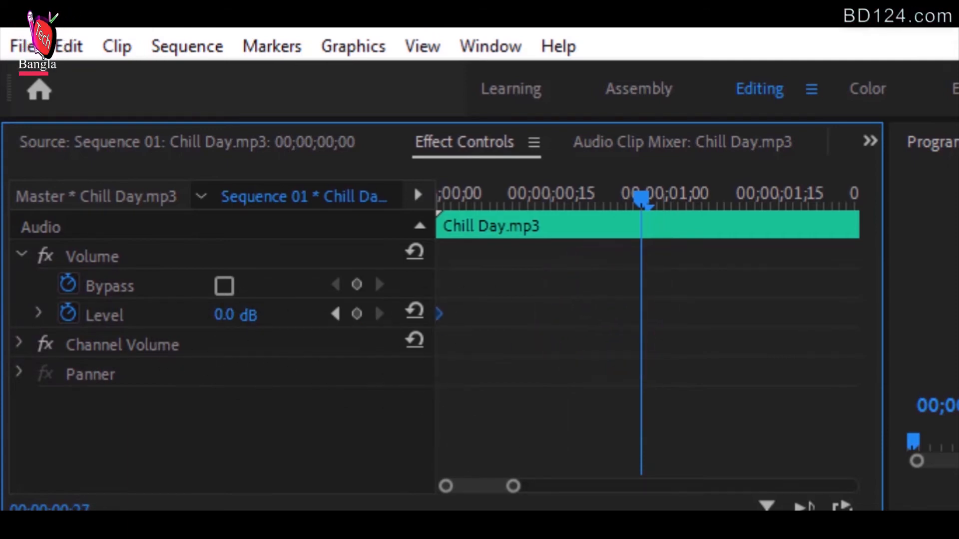
{"action": "left_click_drag", "start_coordinate": [585, 448], "coordinate": [382, 295]}
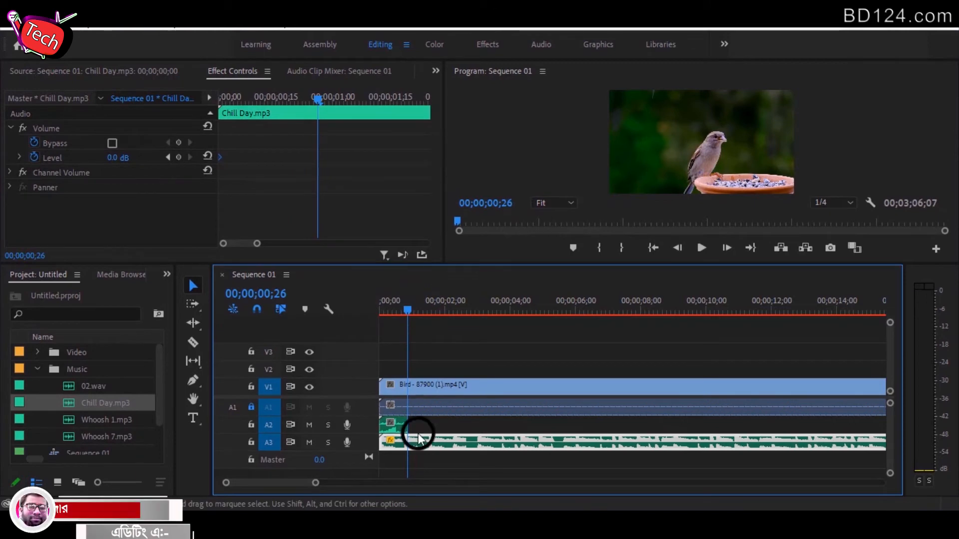
{"action": "left_click", "coordinate": [409, 444]}
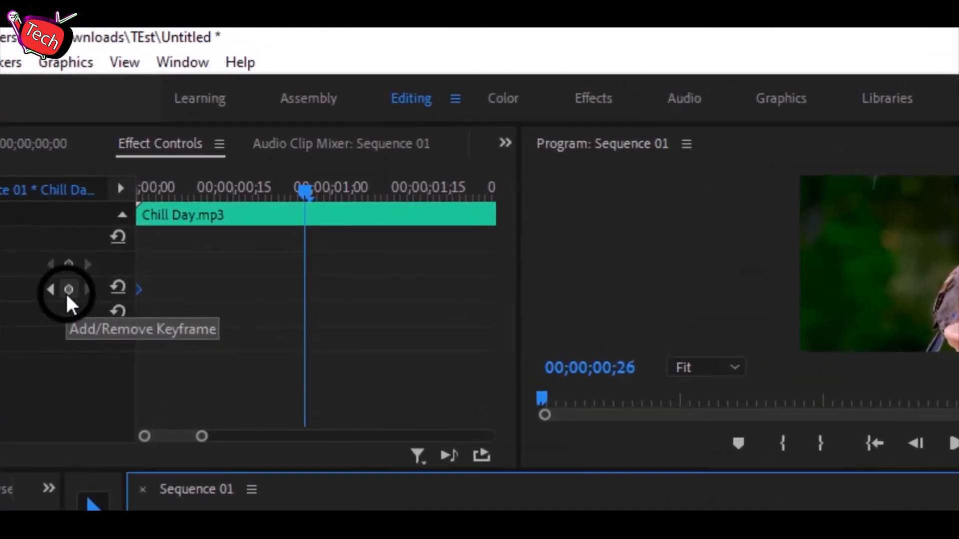
Step: Set the Volume Level keyframe at the very start of Chill Day.mp3 to -30 dB
{"action": "left_click", "coordinate": [31, 291]}
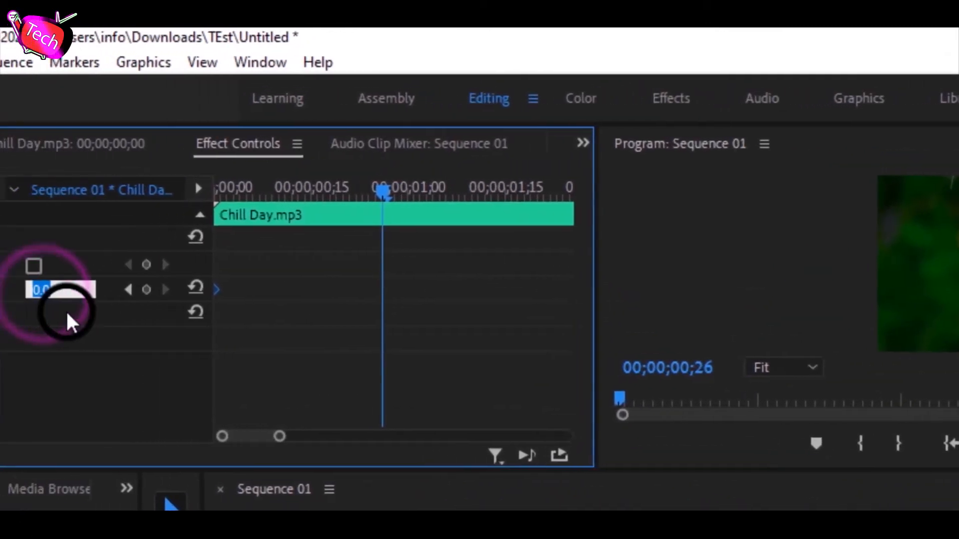
{"action": "left_click_drag", "start_coordinate": [368, 188], "coordinate": [0, 207]}
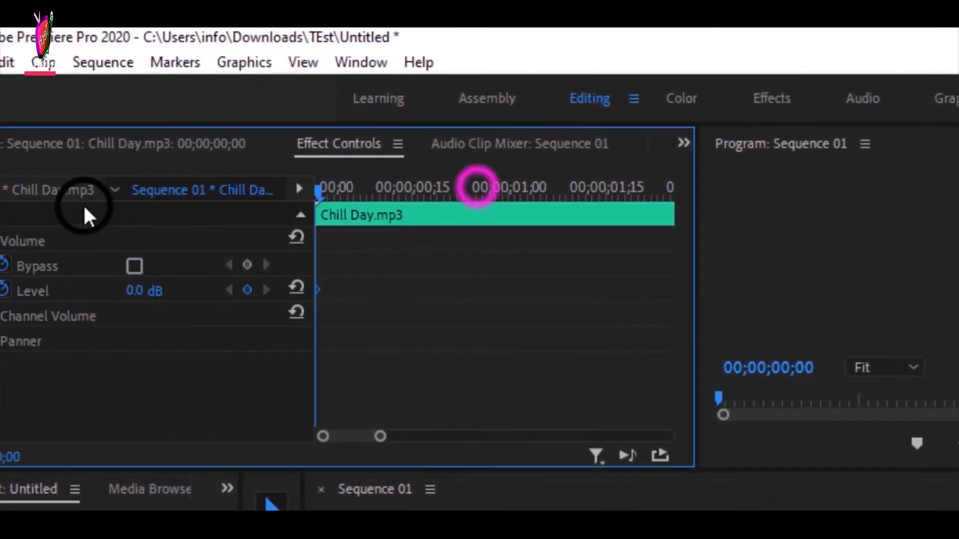
{"action": "left_click", "coordinate": [317, 288]}
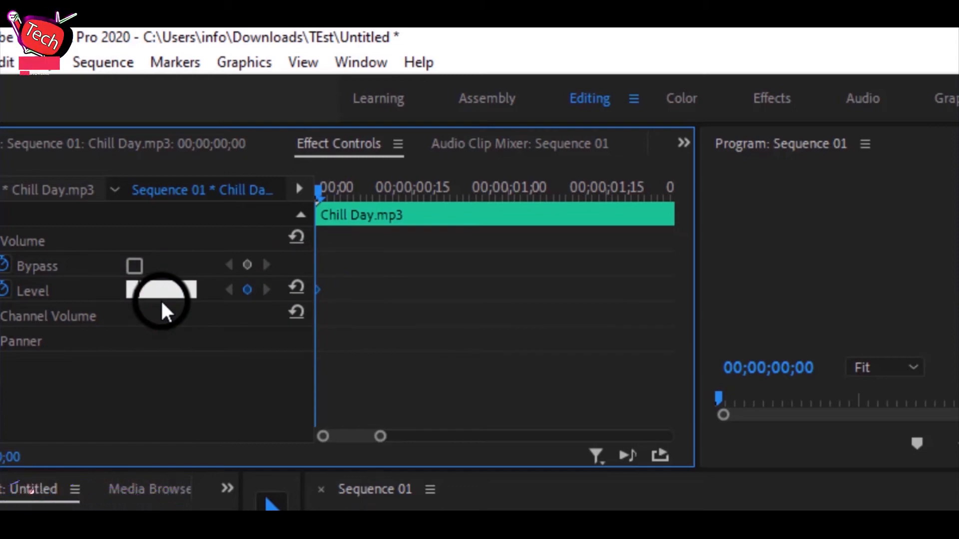
{"action": "key", "text": "Return"}
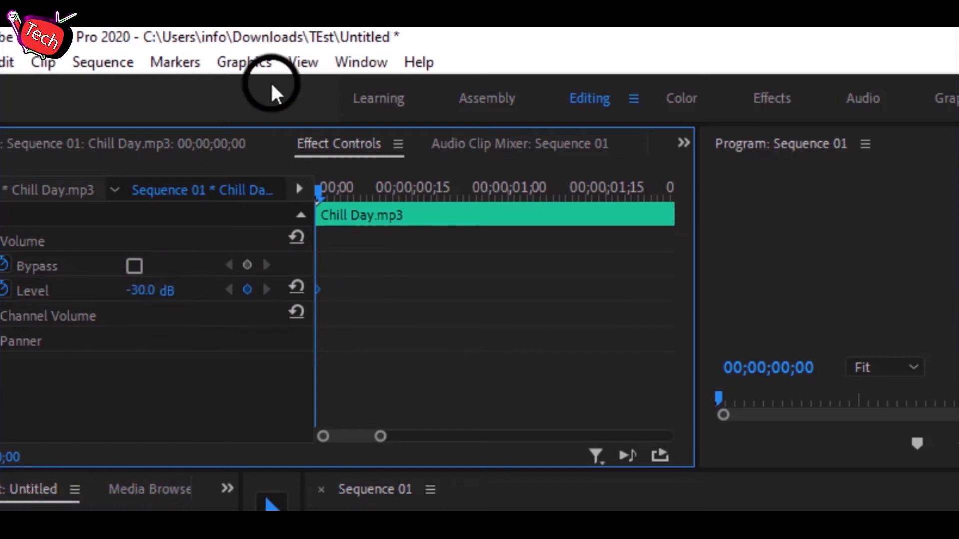
Step: Play the opening of the sequence to hear Chill Day.mp3 at the reduced volume
{"action": "key", "text": "space"}
{"action": "key", "text": "space"}
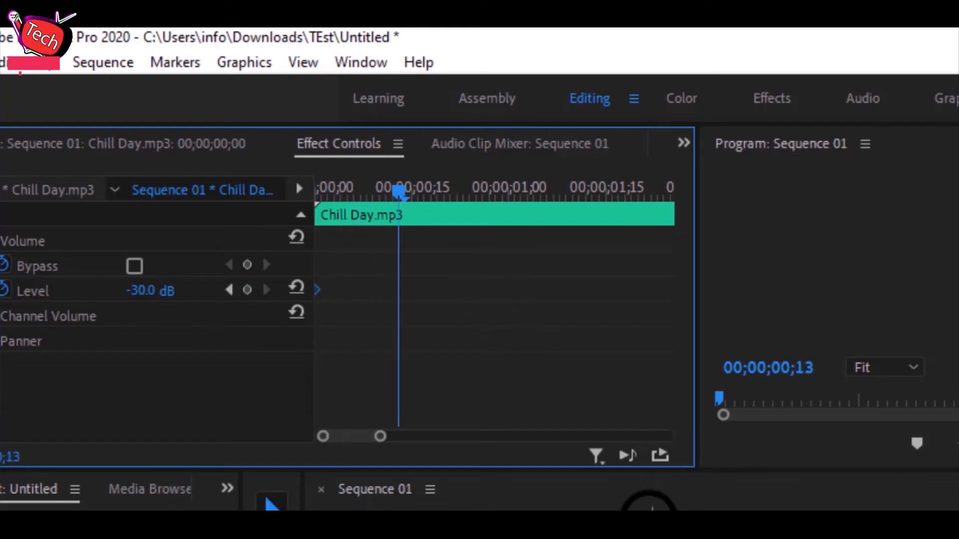
{"action": "key", "text": "space"}
{"action": "key", "text": "space"}
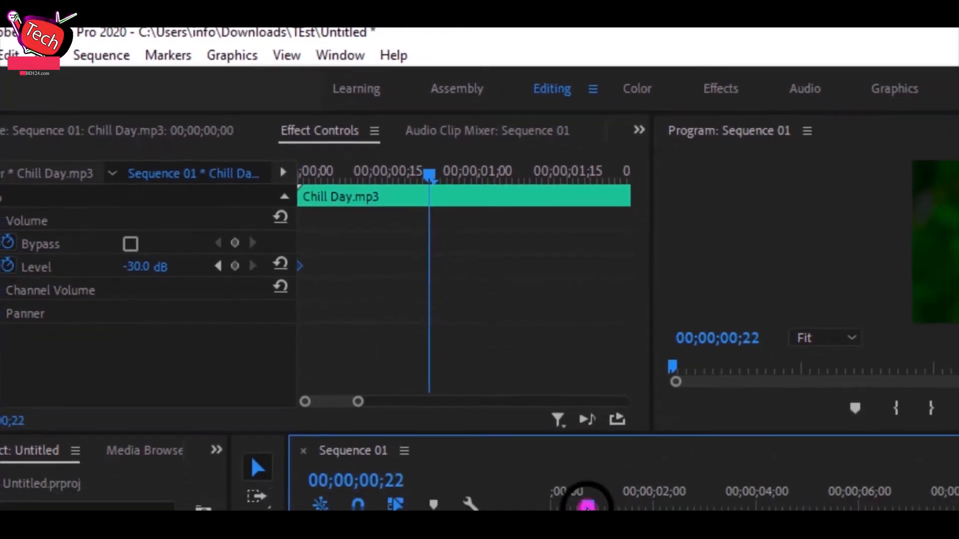
Step: Add a Volume Level keyframe of 0 dB to Chill Day.mp3 at 00;00;00;26
{"action": "left_click_drag", "start_coordinate": [587, 508], "coordinate": [596, 508]}
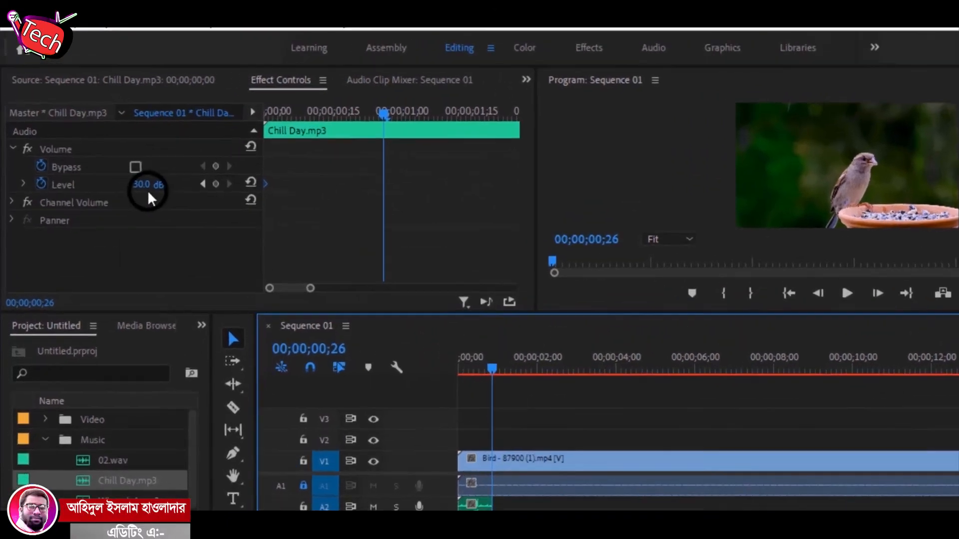
{"action": "left_click", "coordinate": [147, 186]}
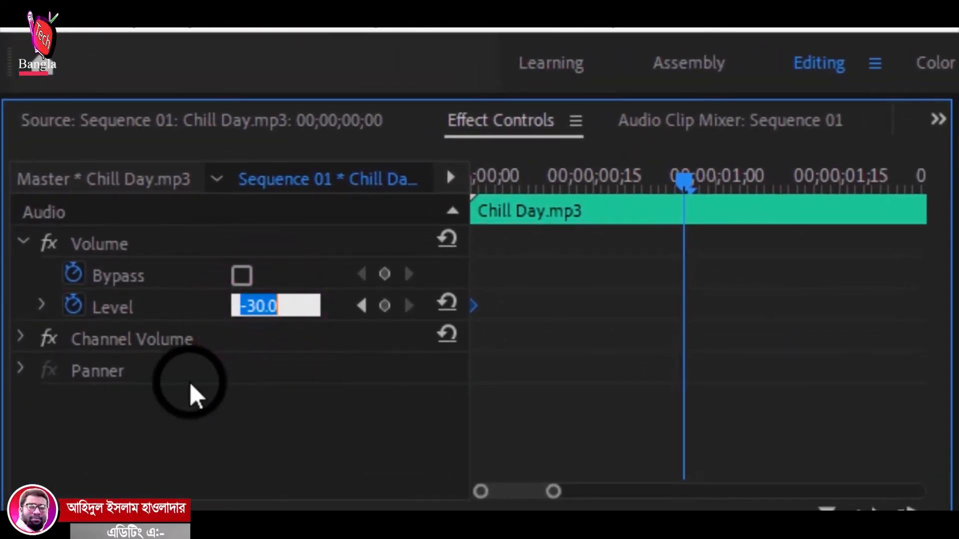
{"action": "type", "text": "00"}
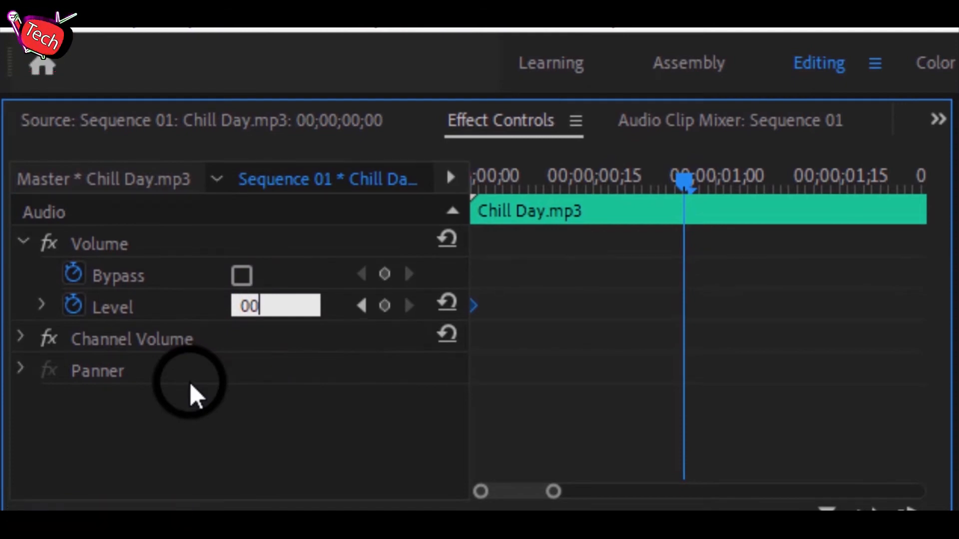
{"action": "key", "text": "Return"}
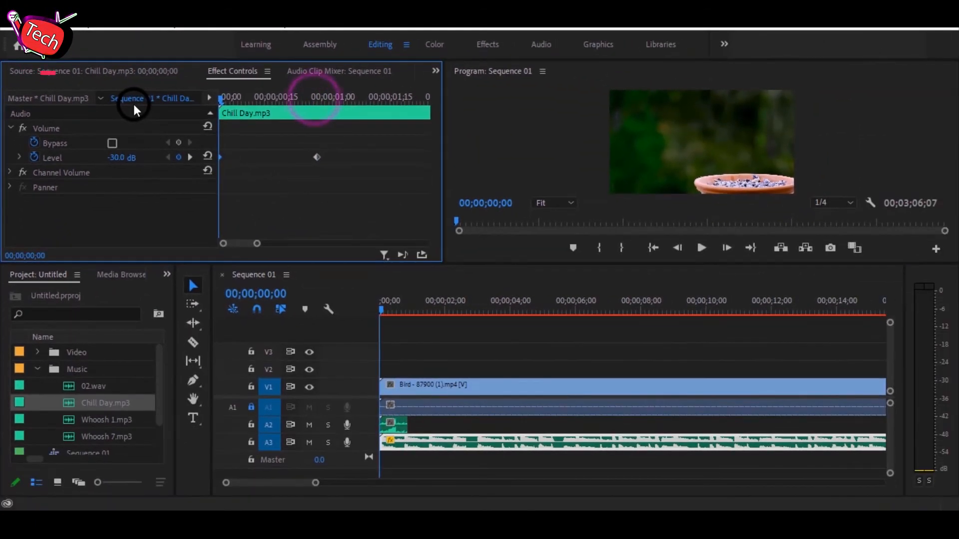
Step: Play the opening from the start and select the 02.wav and Chill Day.mp3 clips to compare their volume settings
{"action": "key", "text": "space"}
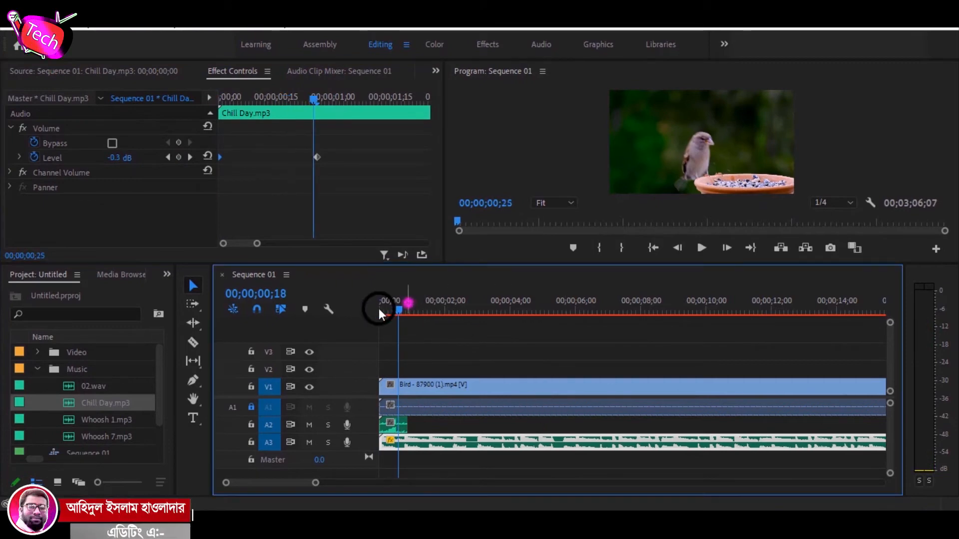
{"action": "left_click_drag", "start_coordinate": [402, 306], "coordinate": [381, 306]}
{"action": "left_click", "coordinate": [397, 430]}
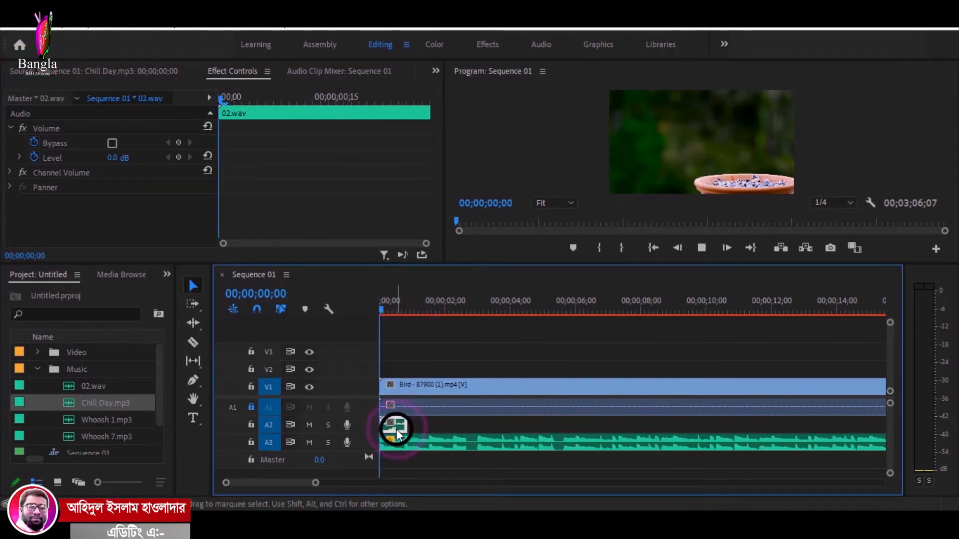
{"action": "key", "text": "space"}
{"action": "left_click", "coordinate": [424, 445]}
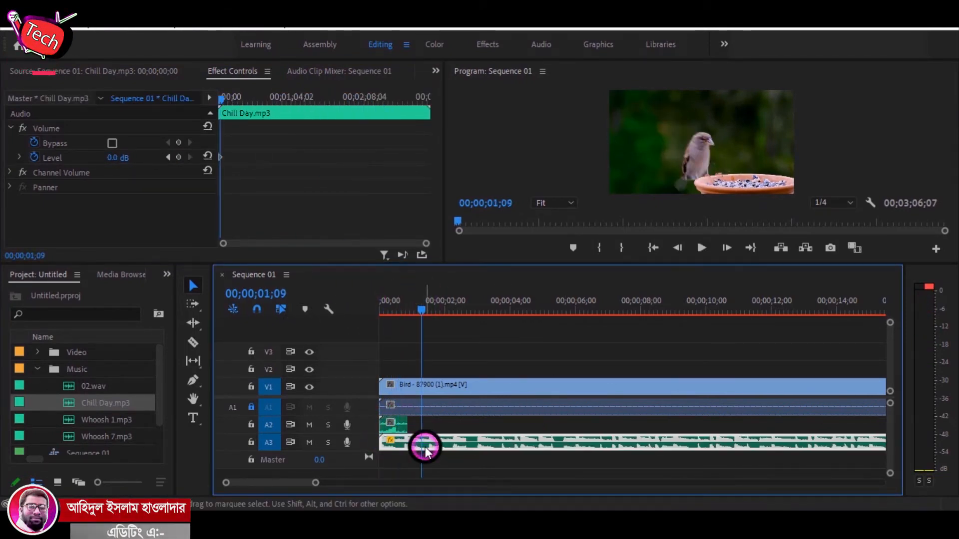
Step: Enlarge the keyframe timeline of Chill Day.mp3 and replay its volume fade-in from the sequence start
{"action": "left_click_drag", "start_coordinate": [425, 313], "coordinate": [375, 320]}
{"action": "left_click", "coordinate": [443, 438]}
{"action": "left_click_drag", "start_coordinate": [224, 244], "coordinate": [307, 251]}
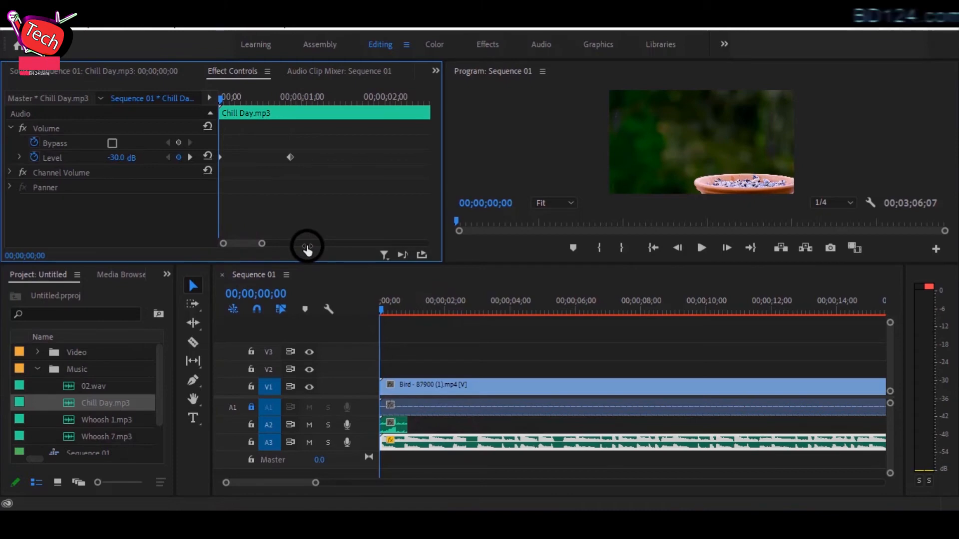
{"action": "key", "text": "space"}
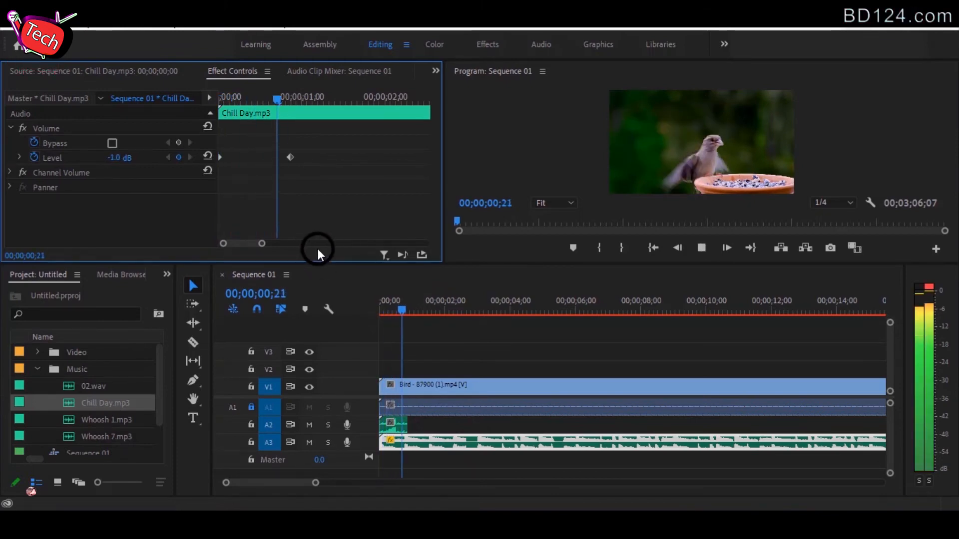
{"action": "key", "text": "space"}
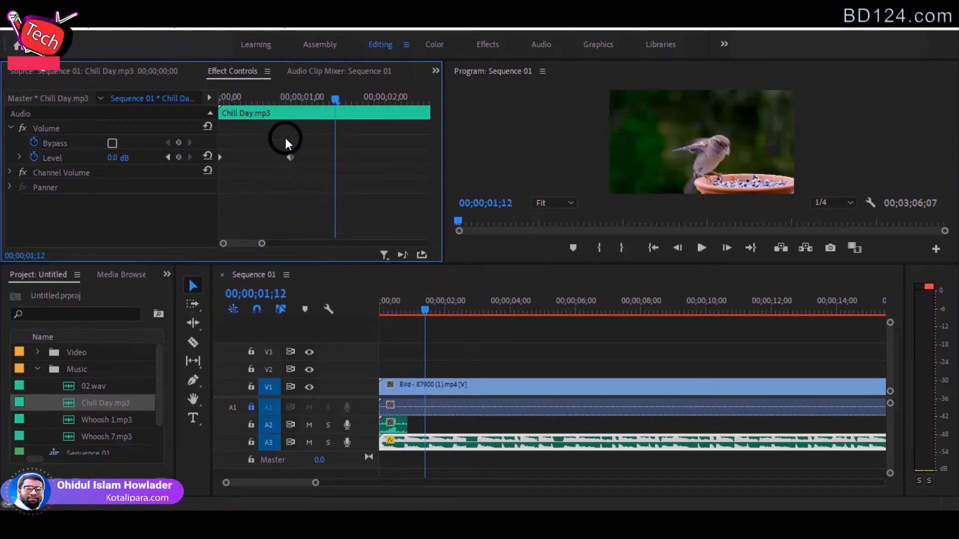
Step: Add a Volume Level keyframe of -30 dB to Chill Day.mp3 at 00;00;00;24
{"action": "left_click", "coordinate": [285, 103]}
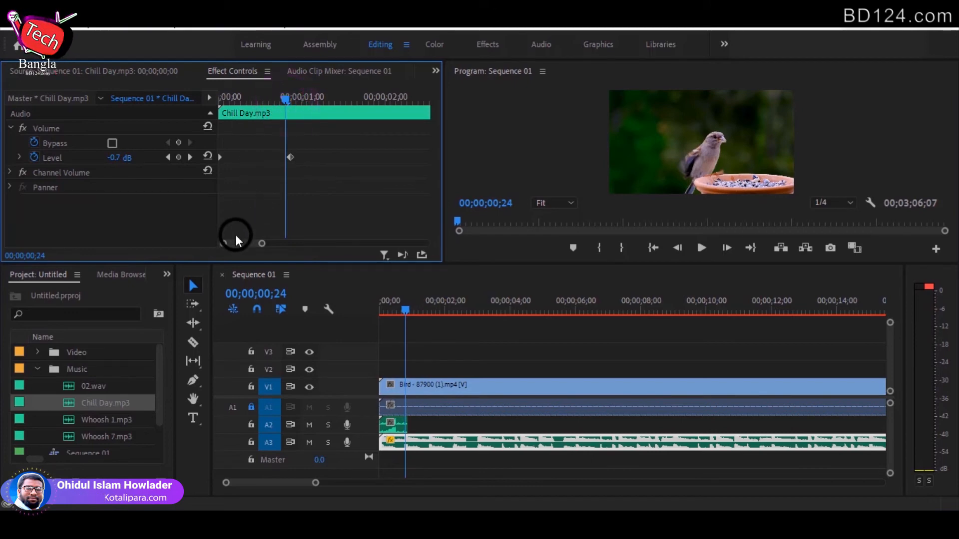
{"action": "left_click_drag", "start_coordinate": [223, 246], "coordinate": [223, 243]}
{"action": "left_click", "coordinate": [115, 157]}
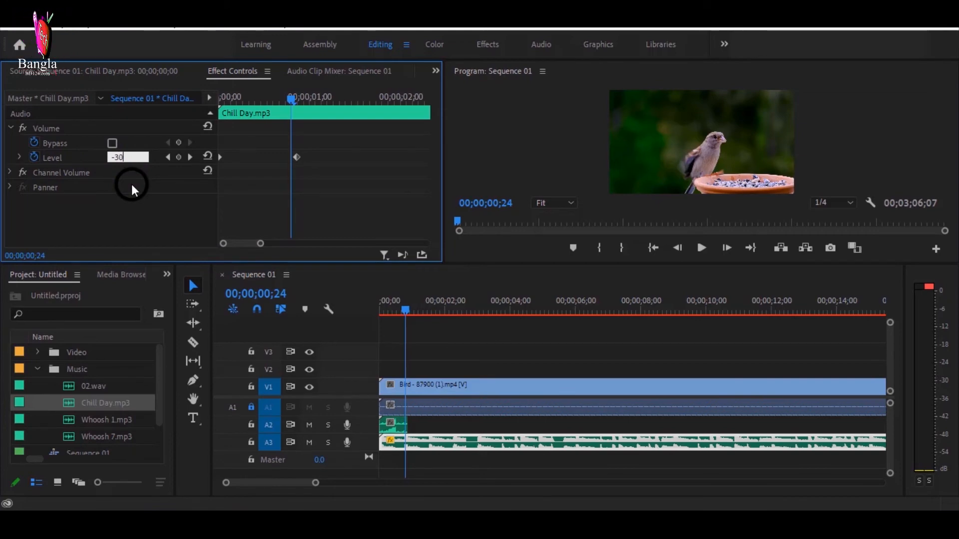
{"action": "key", "text": "Return"}
Step: Play the opening of the sequence repeatedly to check the volume change between the Chill Day.mp3 keyframes
{"action": "key", "text": "space"}
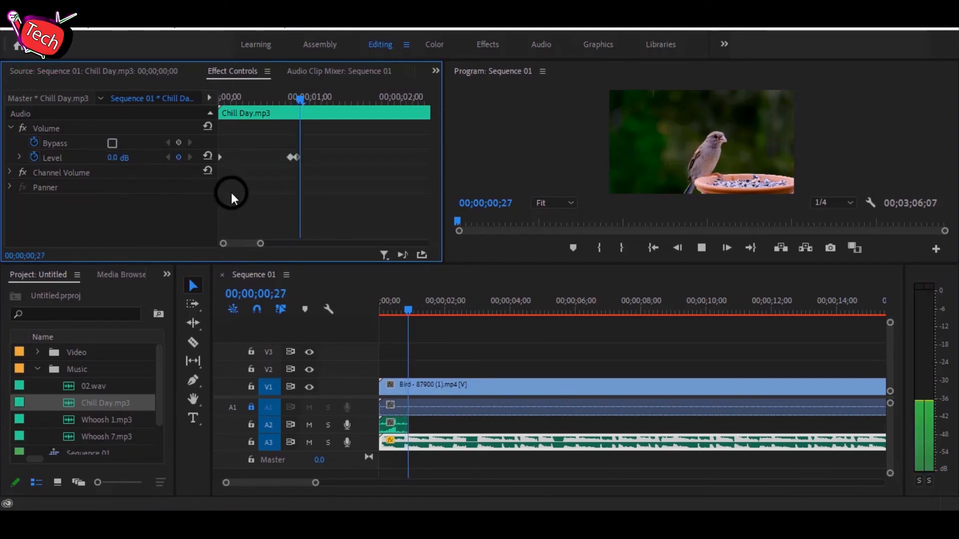
{"action": "key", "text": "space"}
{"action": "left_click_drag", "start_coordinate": [430, 309], "coordinate": [241, 333]}
{"action": "key", "text": "space"}
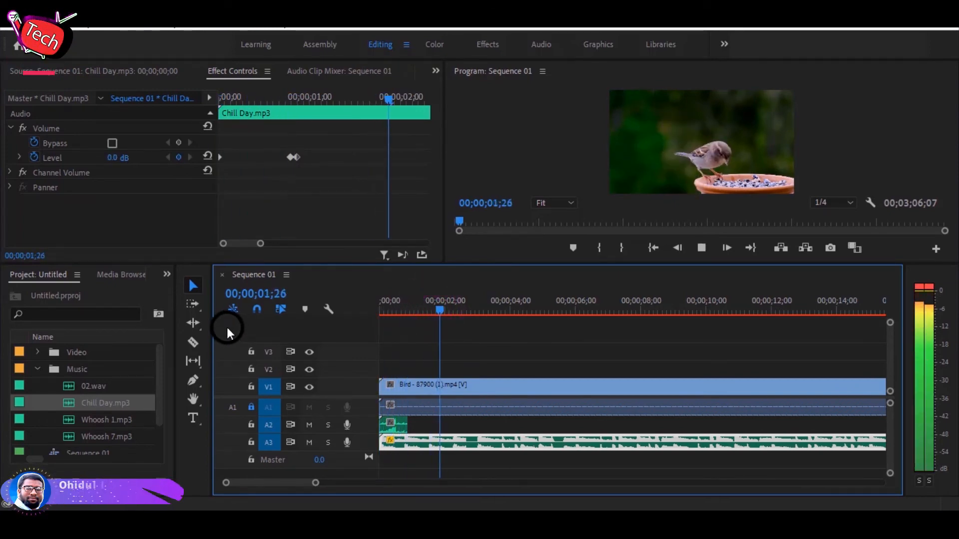
{"action": "key", "text": "space"}
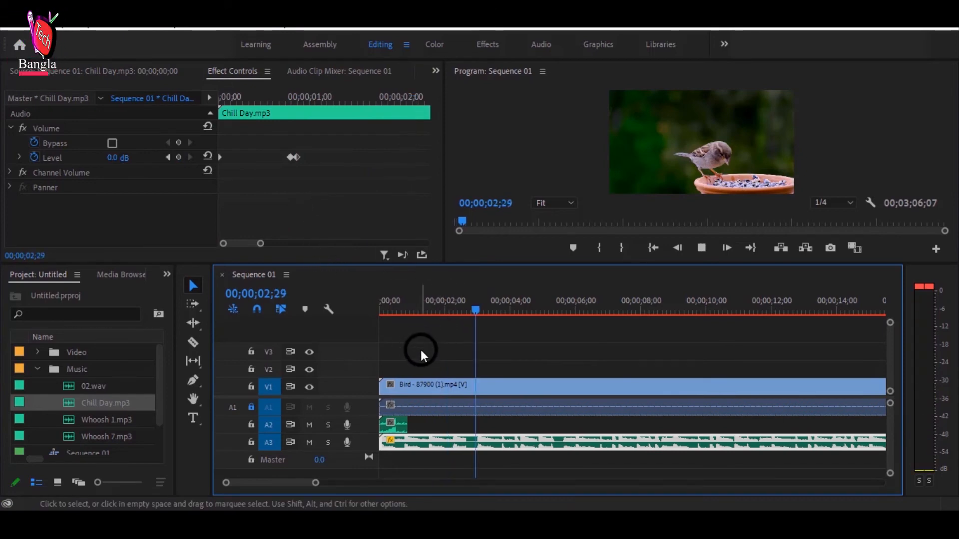
{"action": "key", "text": "space"}
Step: Split Chill Day.mp3 with the Razor tool at 00;00;29;15, where the second bird clip begins, and clear the part after the cut
{"action": "left_click_drag", "start_coordinate": [223, 485], "coordinate": [214, 480]}
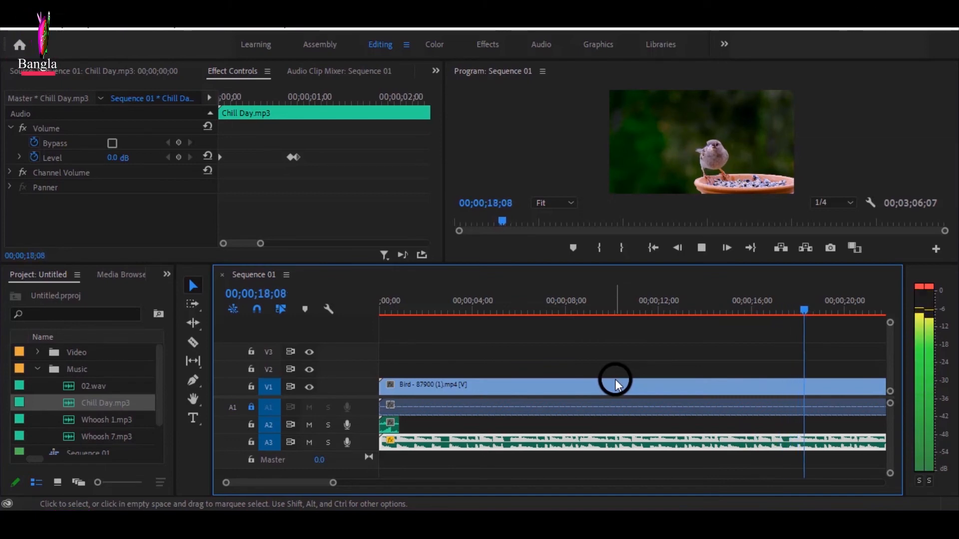
{"action": "left_click", "coordinate": [680, 298]}
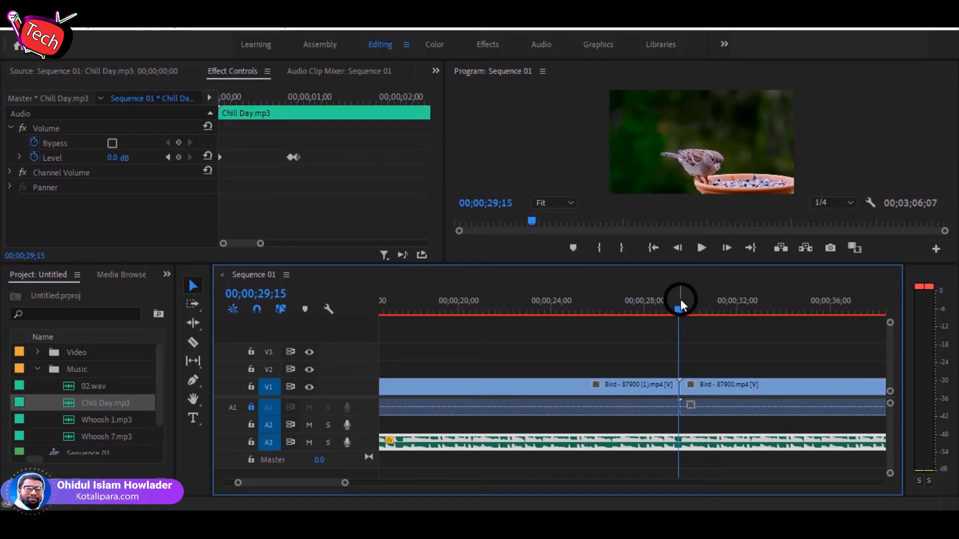
{"action": "left_click", "coordinate": [685, 445]}
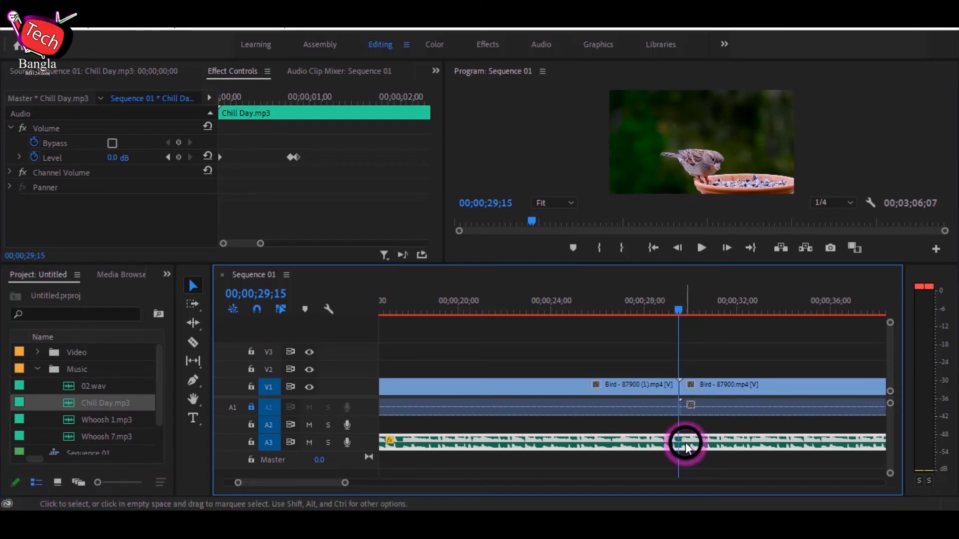
{"action": "left_click", "coordinate": [193, 343]}
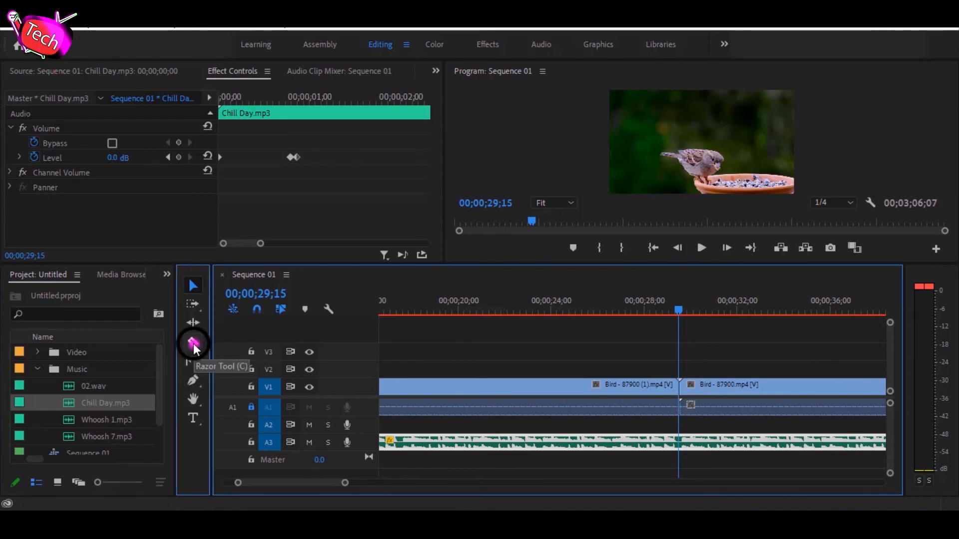
{"action": "left_click", "coordinate": [679, 440]}
{"action": "right_click", "coordinate": [722, 442]}
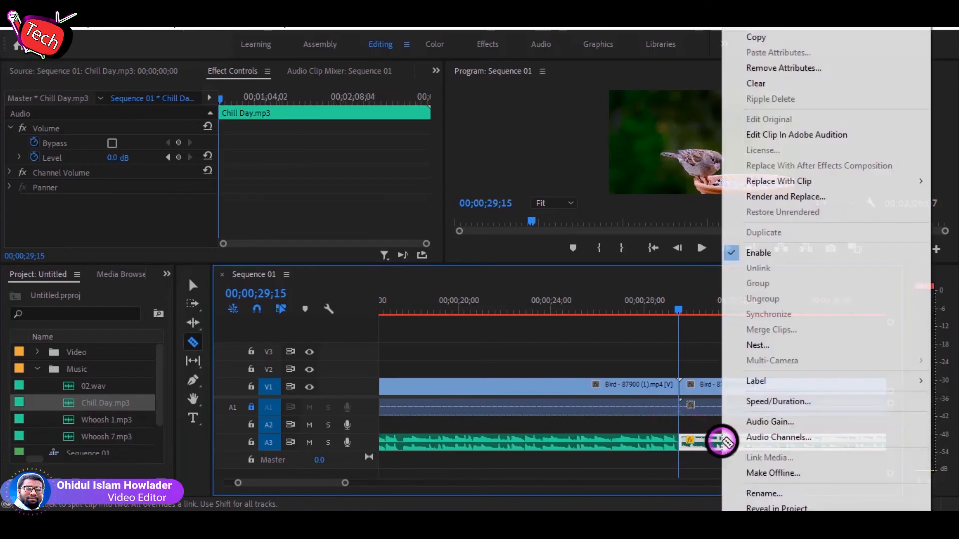
{"action": "left_click", "coordinate": [765, 83]}
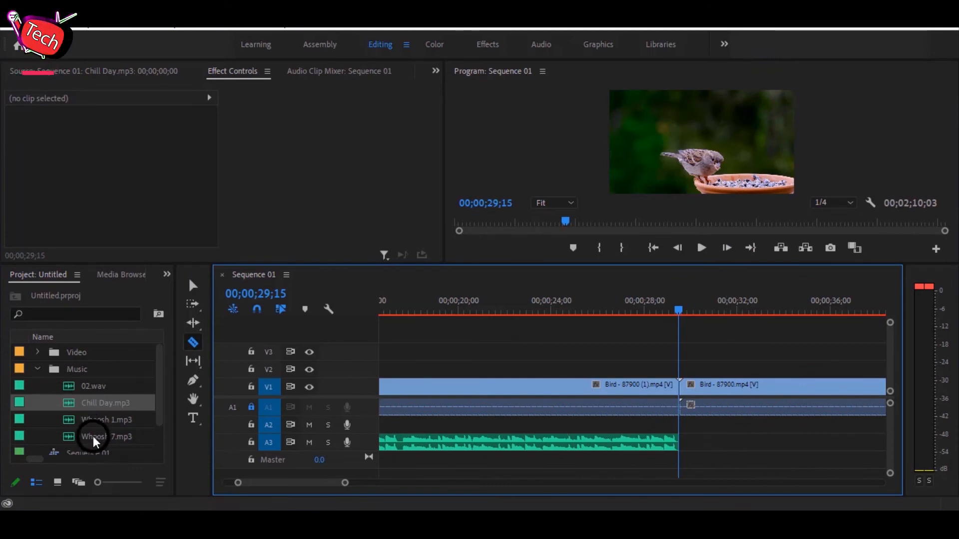
Step: Place Whoosh 7.mp3 on track A2 at 00;00;29;15, at the cut between the bird clips, and play it
{"action": "left_click_drag", "start_coordinate": [92, 438], "coordinate": [687, 427]}
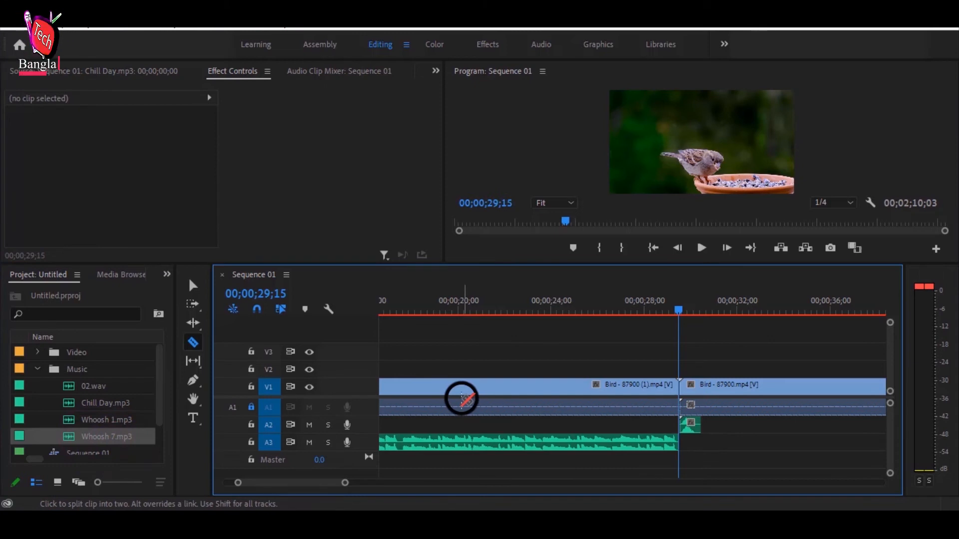
{"action": "key", "text": "space"}
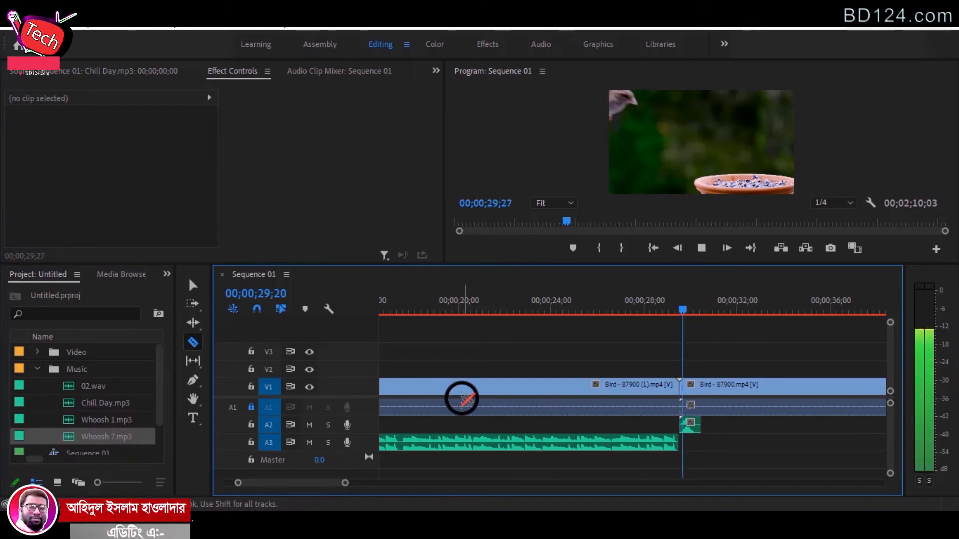
{"action": "key", "text": "space"}
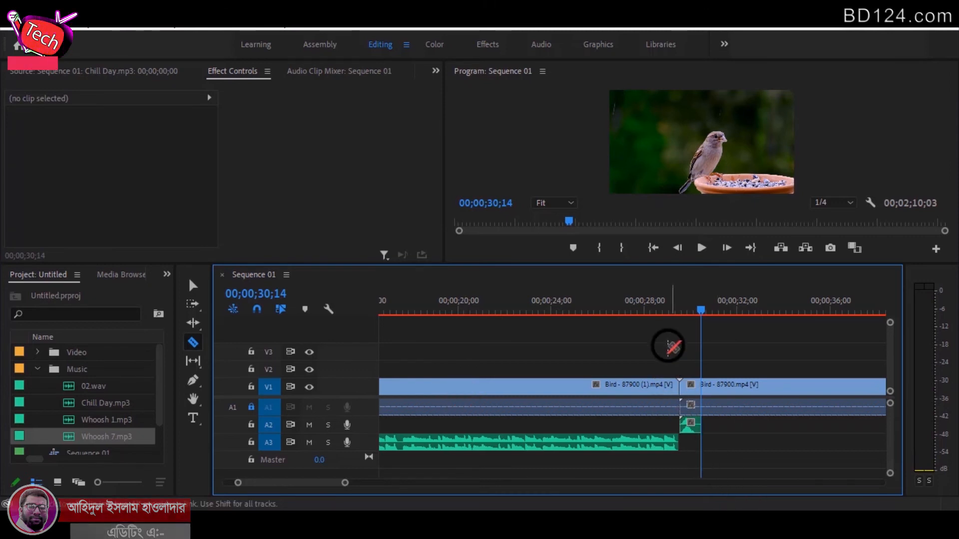
Step: Show the available effects and expand Audio Transitions down to the contents of the Crossfade group
{"action": "left_click", "coordinate": [664, 305]}
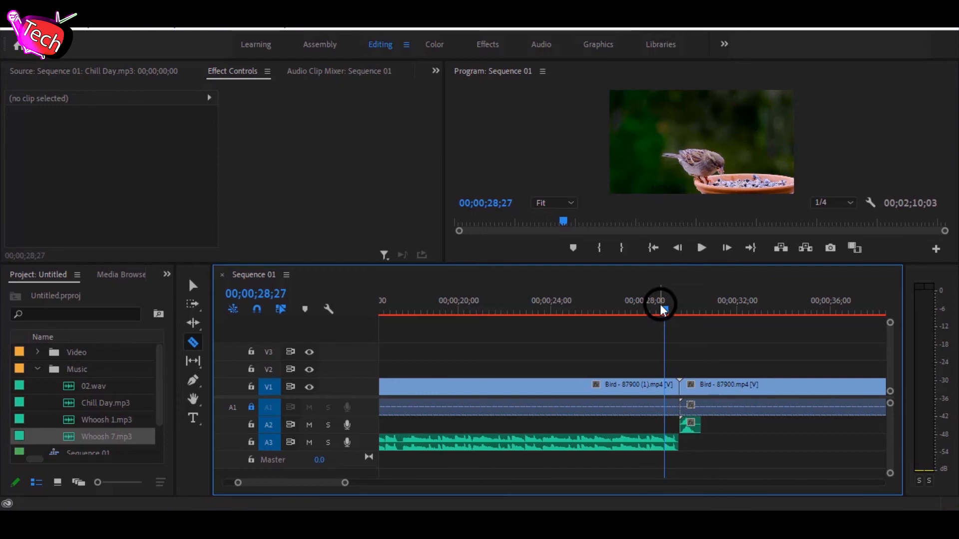
{"action": "left_click", "coordinate": [167, 275]}
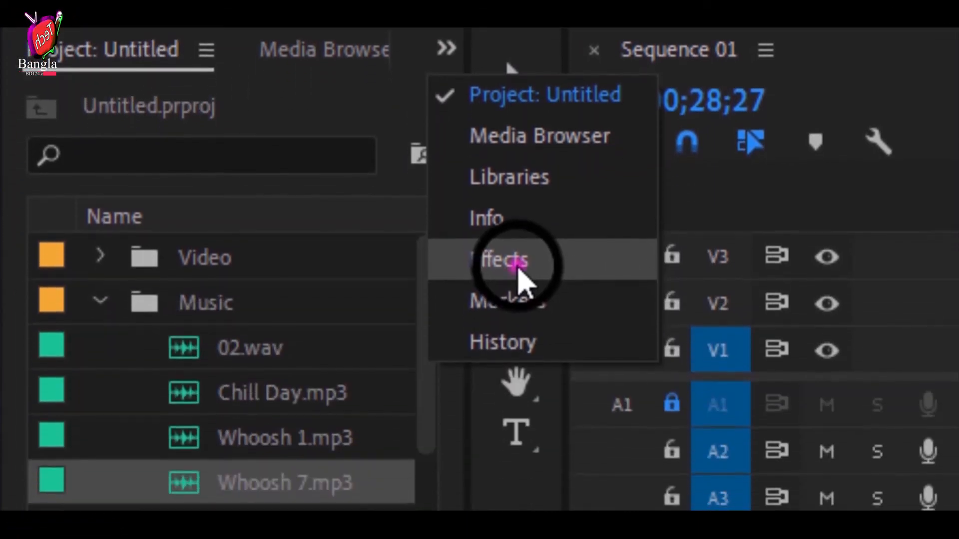
{"action": "left_click", "coordinate": [519, 494]}
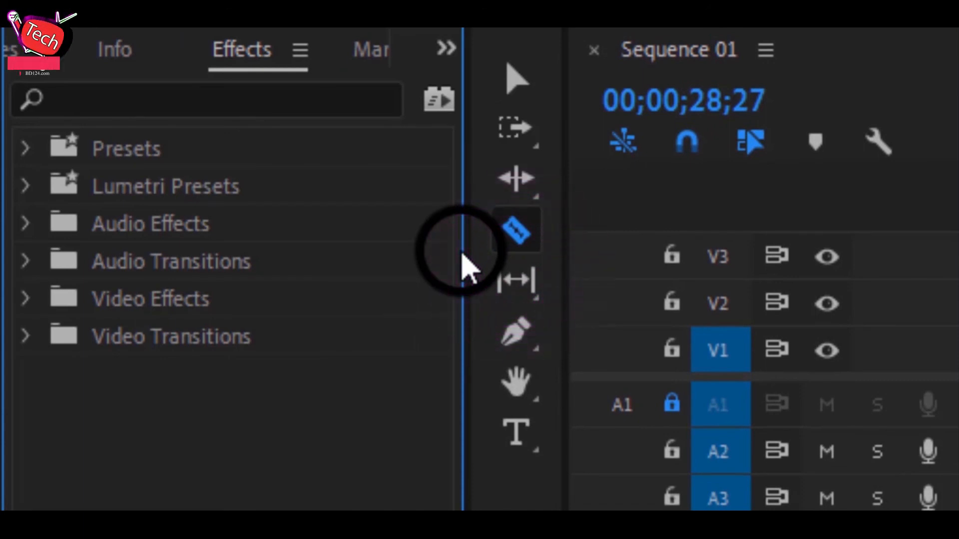
{"action": "left_click", "coordinate": [205, 261]}
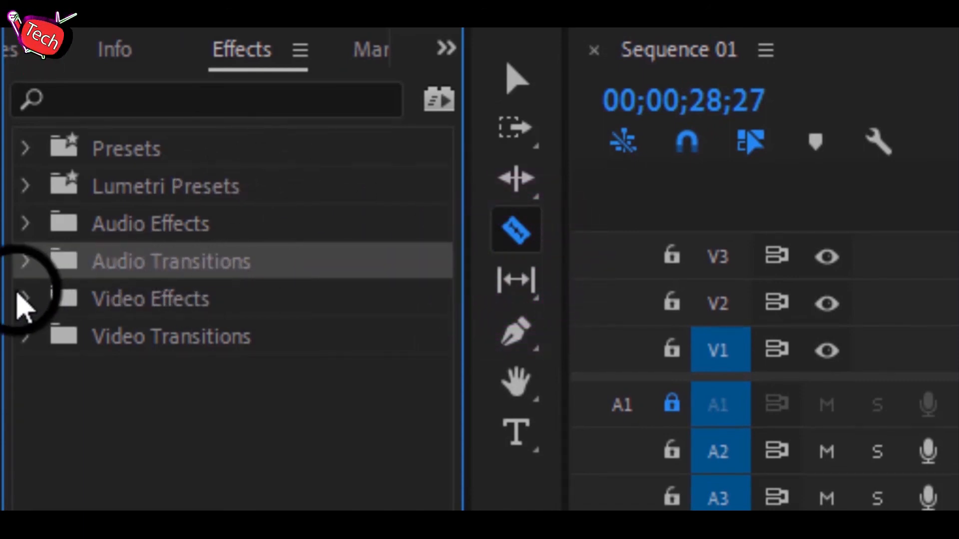
{"action": "left_click", "coordinate": [29, 264]}
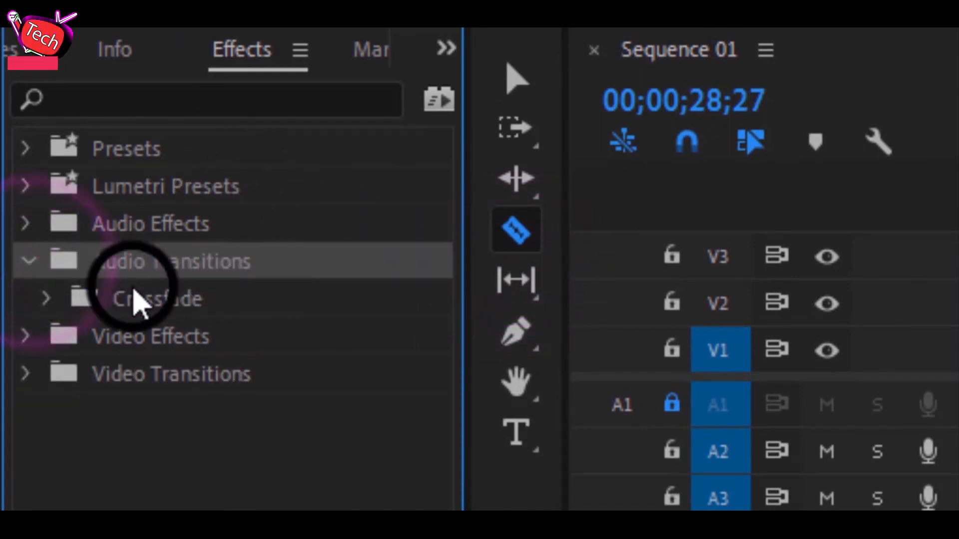
{"action": "left_click", "coordinate": [175, 300]}
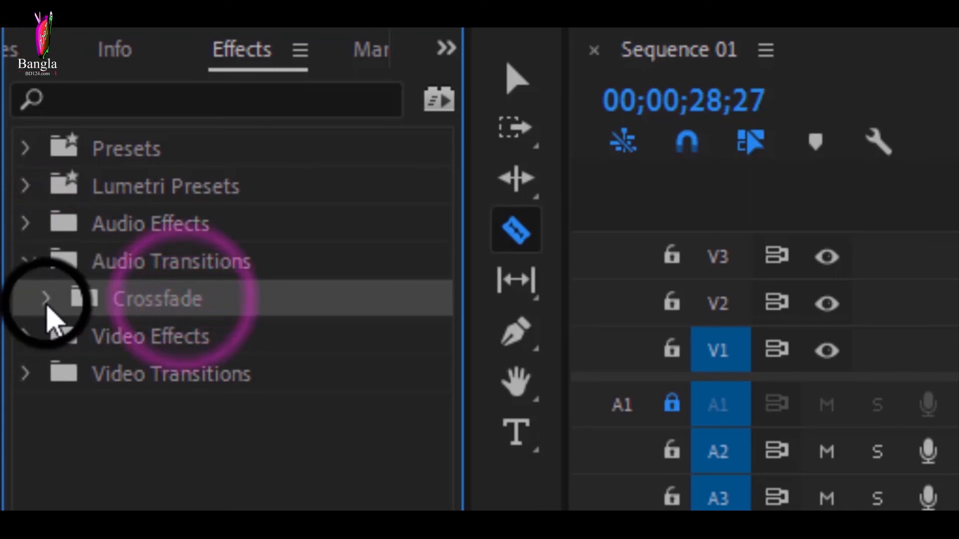
{"action": "left_click", "coordinate": [46, 302]}
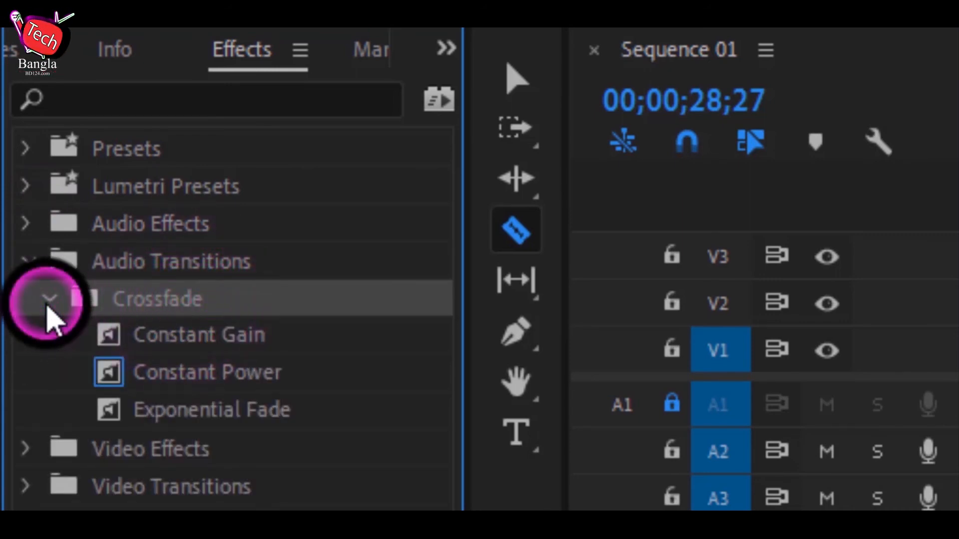
Step: Apply the Exponential Fade crossfade to the end of Chill Day.mp3 on track A3, at the cut between the bird clips
{"action": "left_click", "coordinate": [270, 412]}
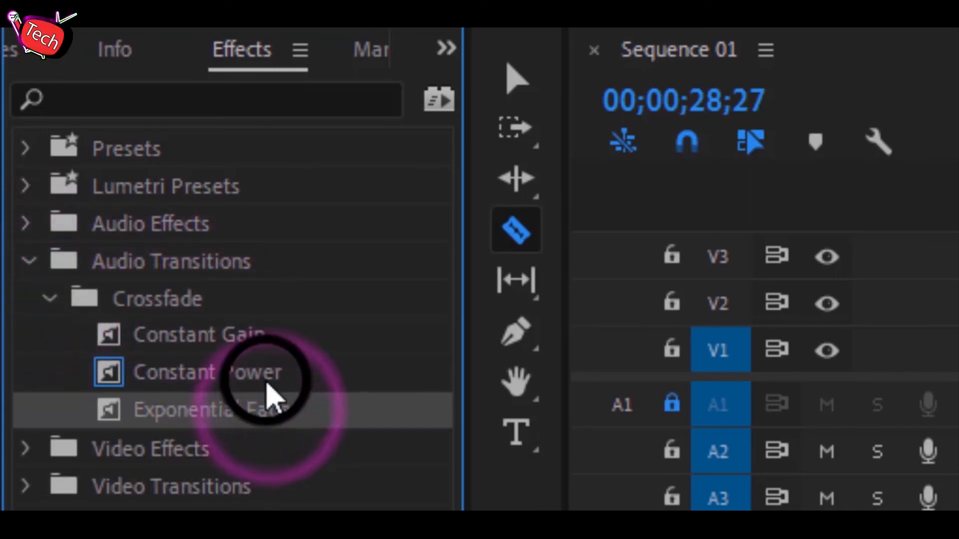
{"action": "left_click", "coordinate": [231, 348]}
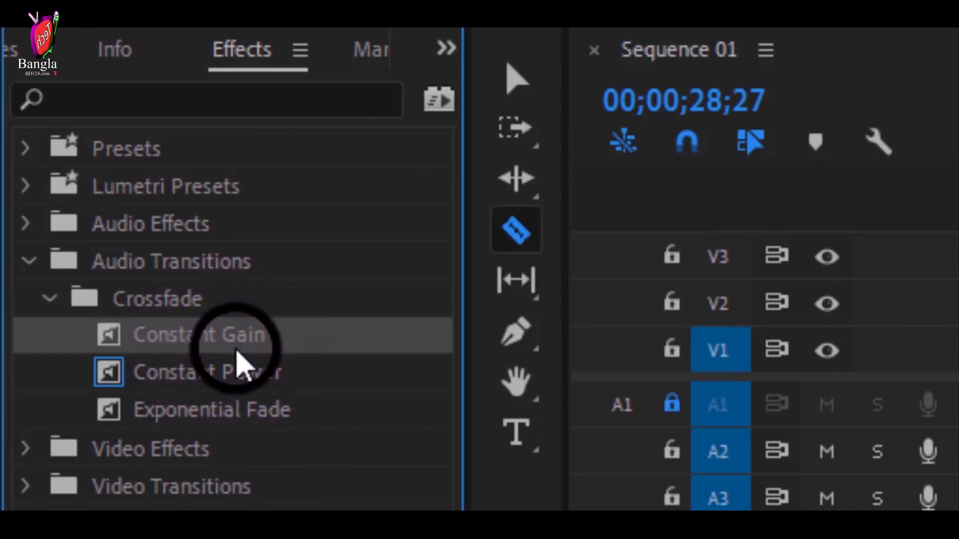
{"action": "left_click", "coordinate": [254, 377]}
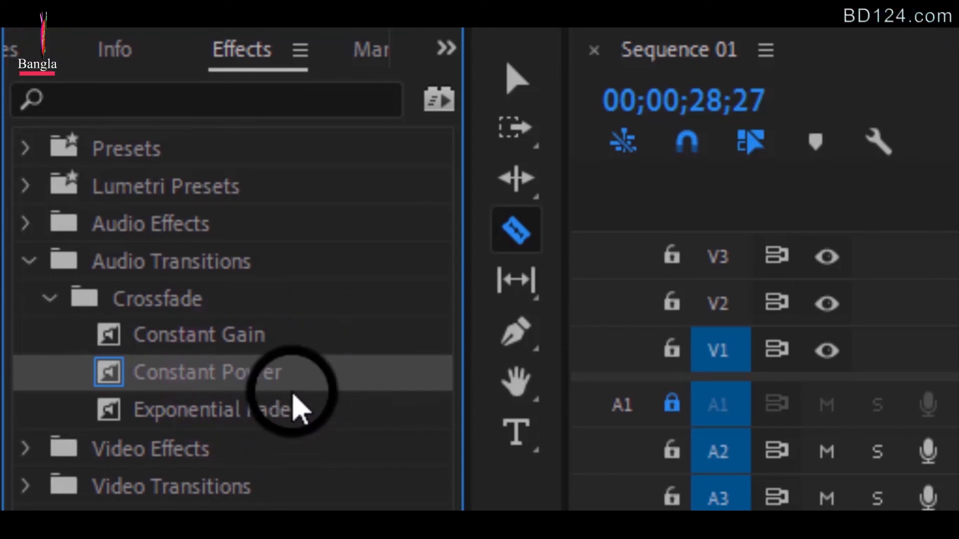
{"action": "left_click", "coordinate": [235, 422]}
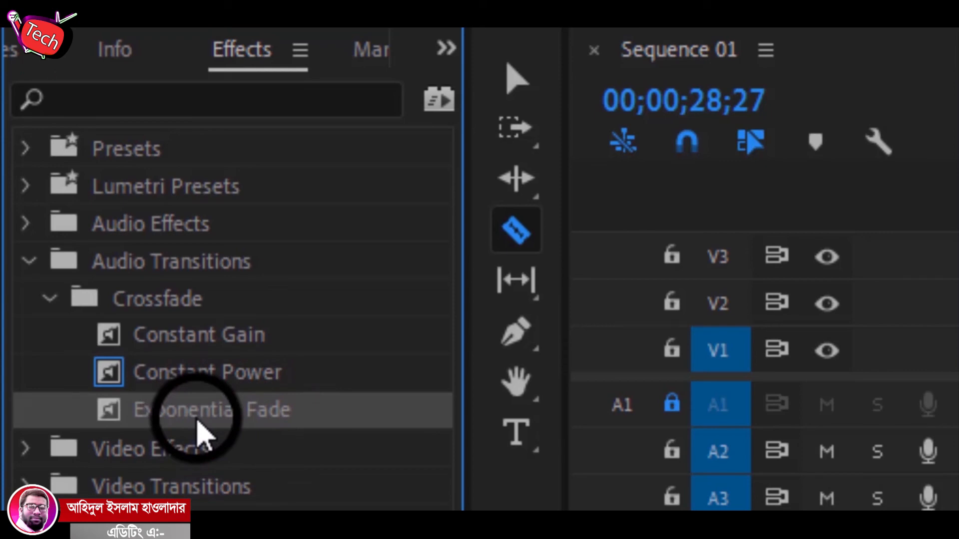
{"action": "left_click_drag", "start_coordinate": [189, 413], "coordinate": [674, 441]}
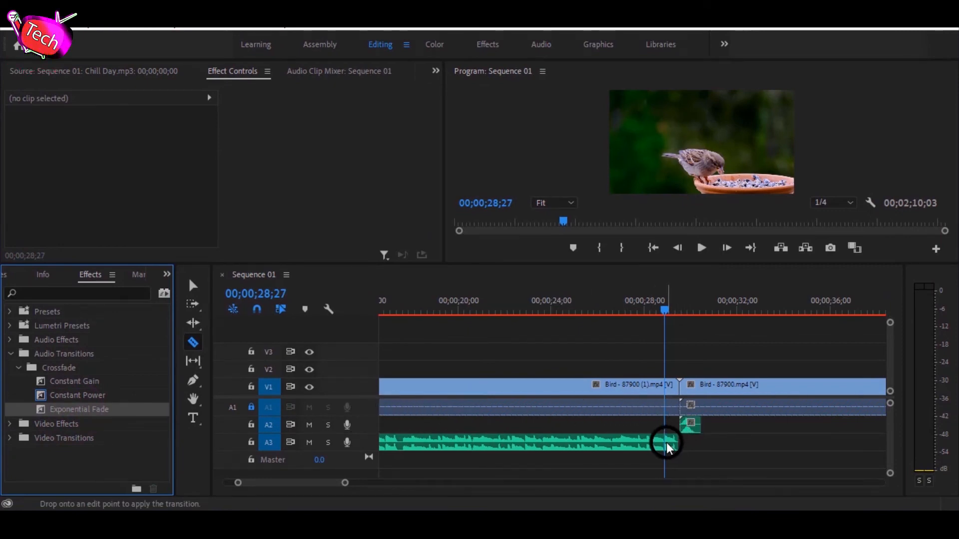
{"action": "left_click_drag", "start_coordinate": [670, 443], "coordinate": [649, 450]}
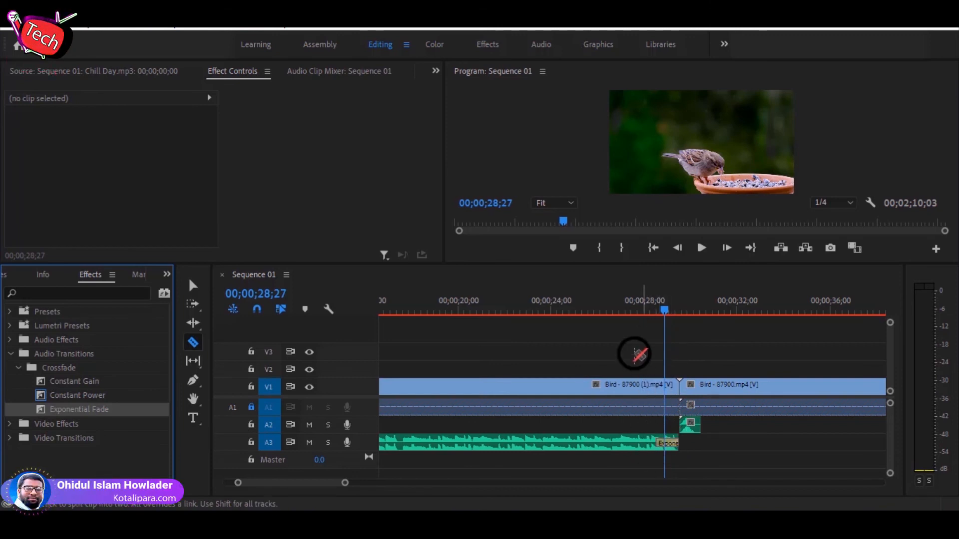
Step: Play the sequence from 00;00;27;11 across the cut to check the fade-out at the end of Chill Day.mp3
{"action": "left_click", "coordinate": [630, 307]}
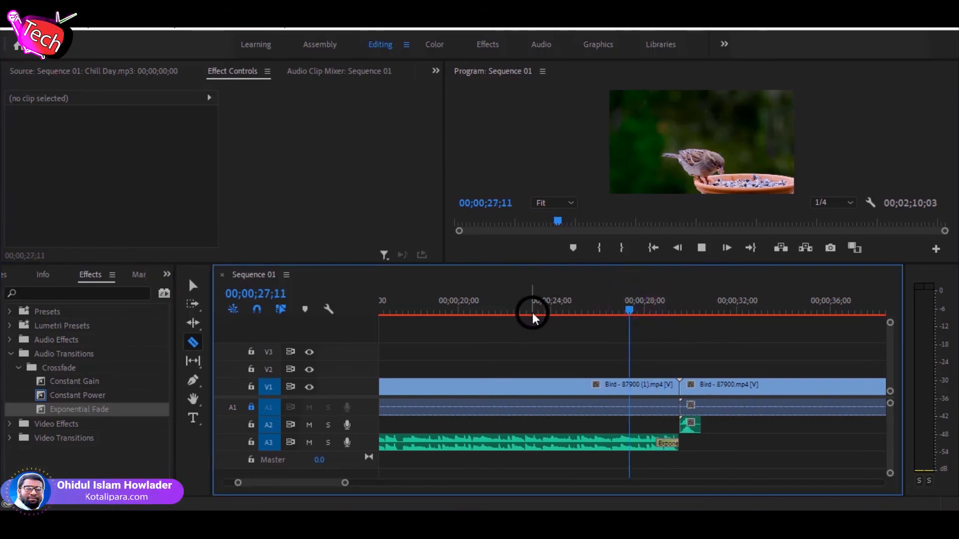
{"action": "key", "text": "space"}
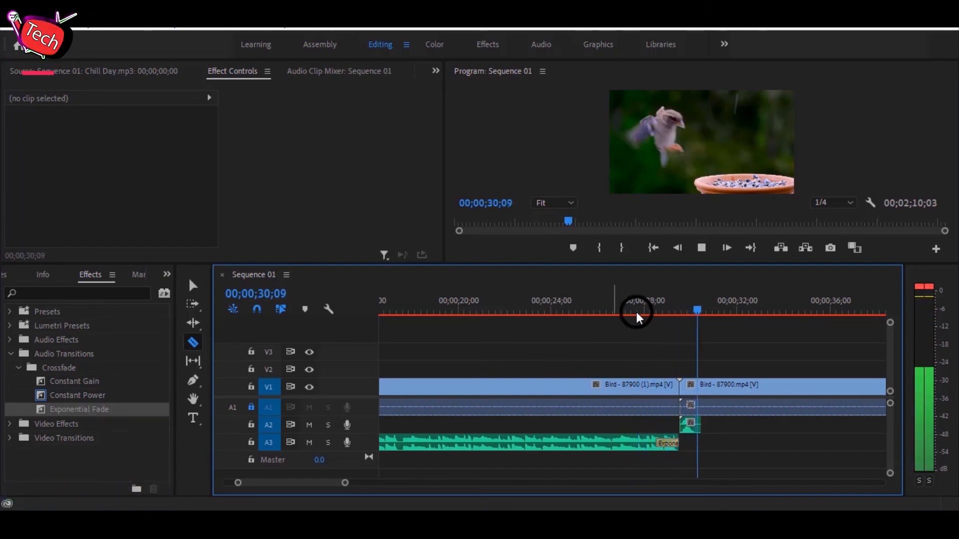
{"action": "key", "text": "space"}
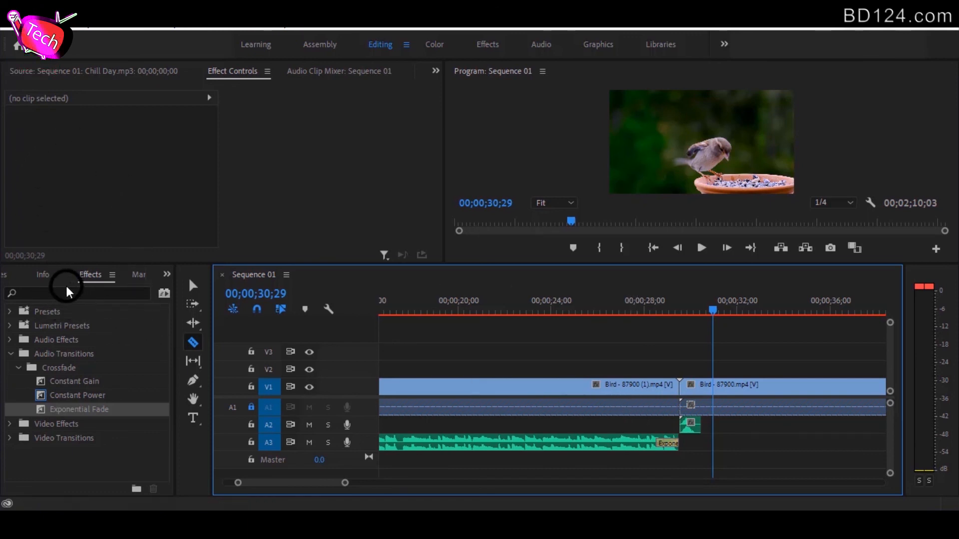
Step: Return to the project files and place 02.wav below the music on new track A4 at about 00;00;11;00
{"action": "left_click", "coordinate": [52, 292]}
{"action": "left_click", "coordinate": [167, 274]}
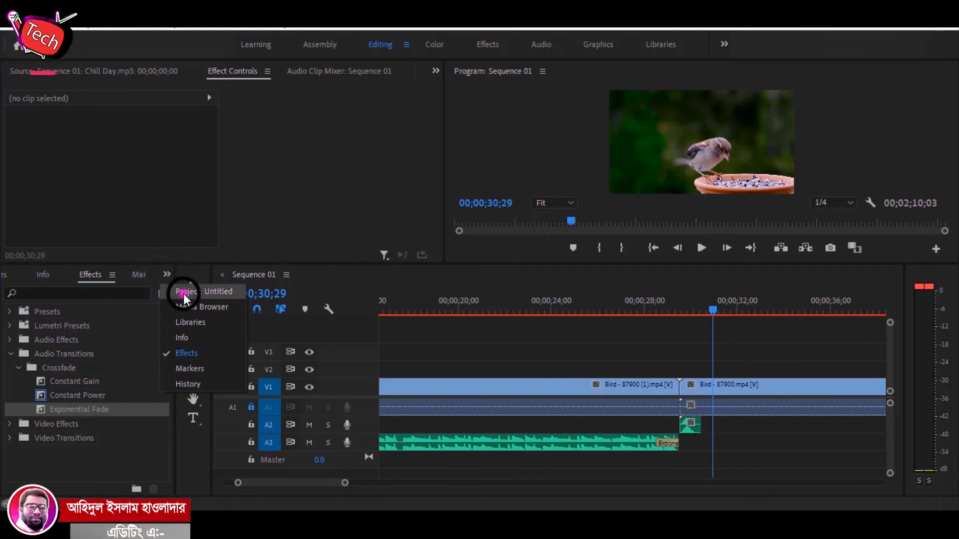
{"action": "left_click", "coordinate": [184, 293]}
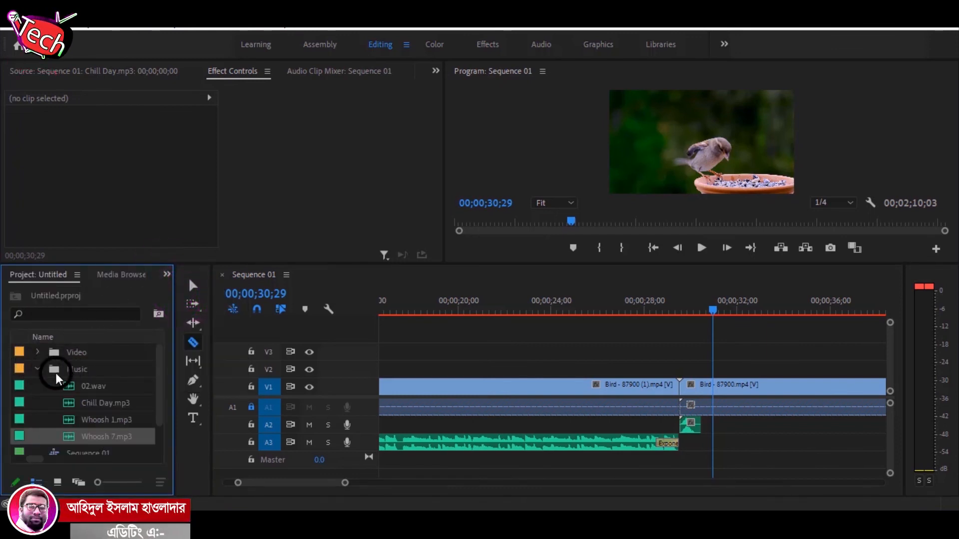
{"action": "left_click_drag", "start_coordinate": [98, 386], "coordinate": [411, 455]}
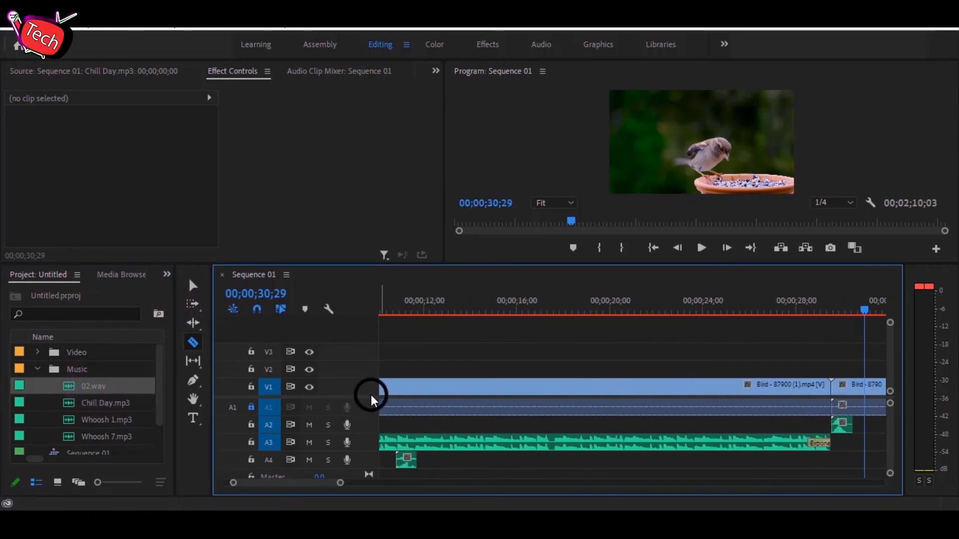
Step: Enlarge the timeline area and place another copy of Chill Day.mp3 on new track A5 at about 00;00;04;00
{"action": "left_click", "coordinate": [105, 403]}
{"action": "left_click_drag", "start_coordinate": [109, 405], "coordinate": [410, 270]}
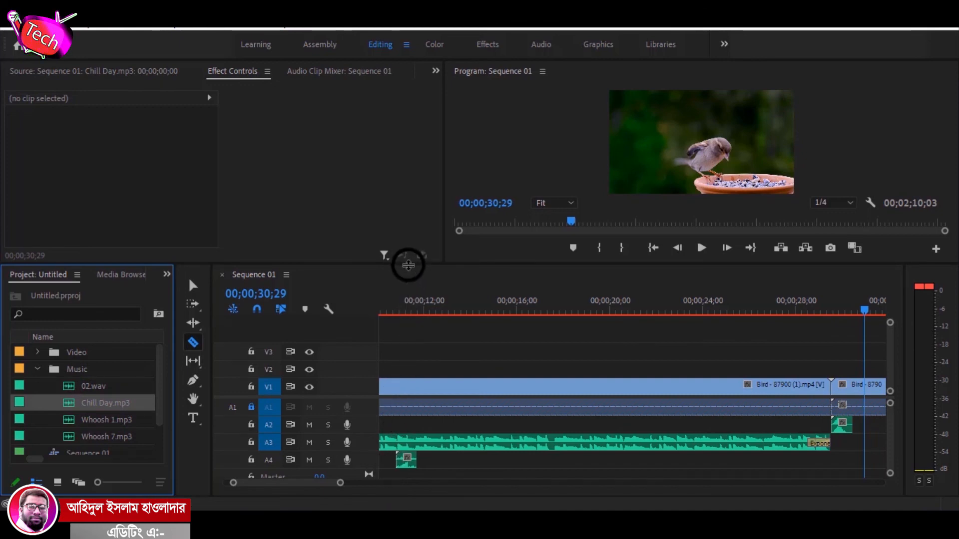
{"action": "left_click", "coordinate": [408, 262]}
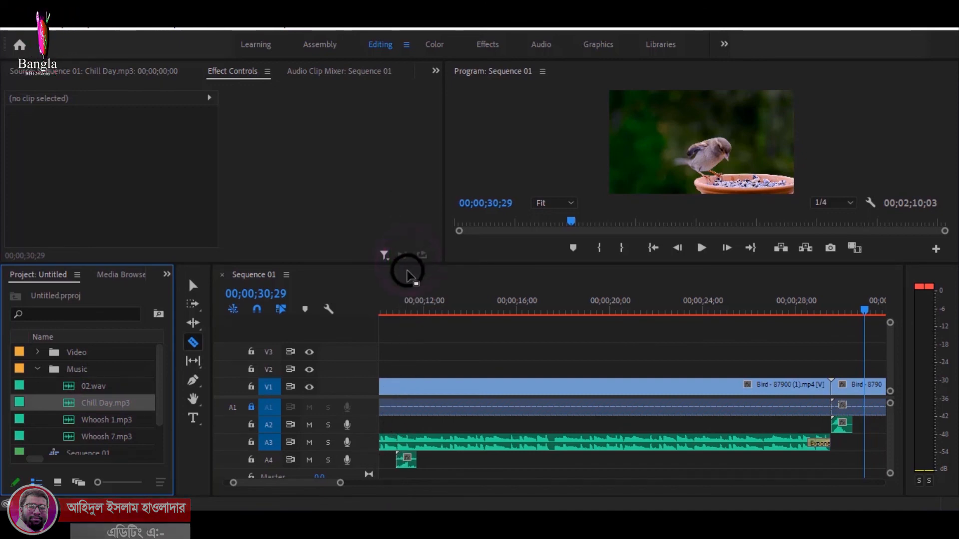
{"action": "left_click_drag", "start_coordinate": [406, 262], "coordinate": [406, 171]}
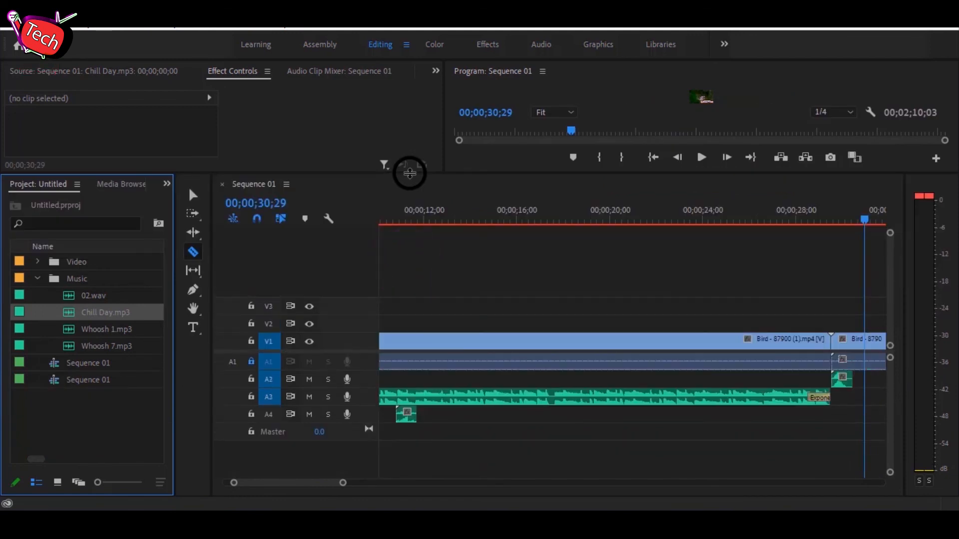
{"action": "left_click_drag", "start_coordinate": [103, 315], "coordinate": [392, 453]}
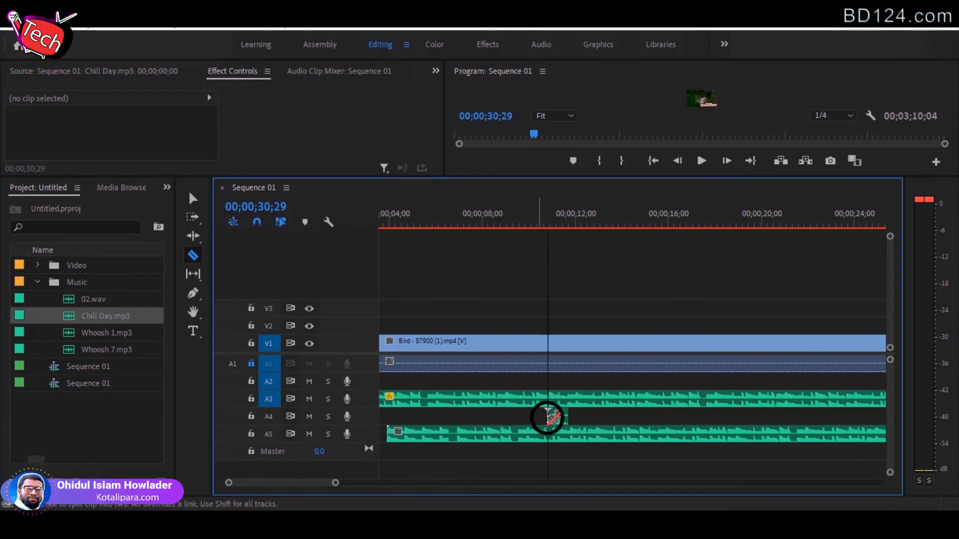
{"action": "left_click", "coordinate": [566, 402]}
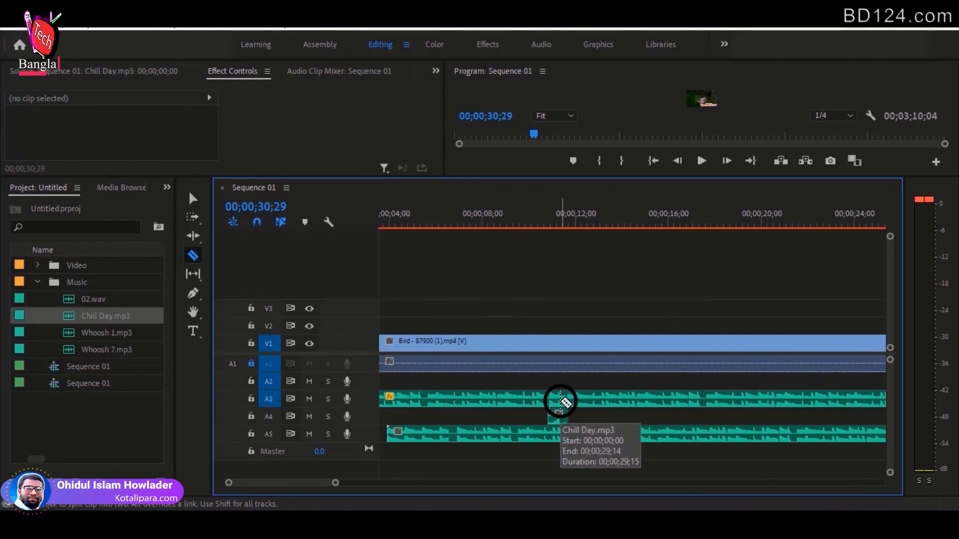